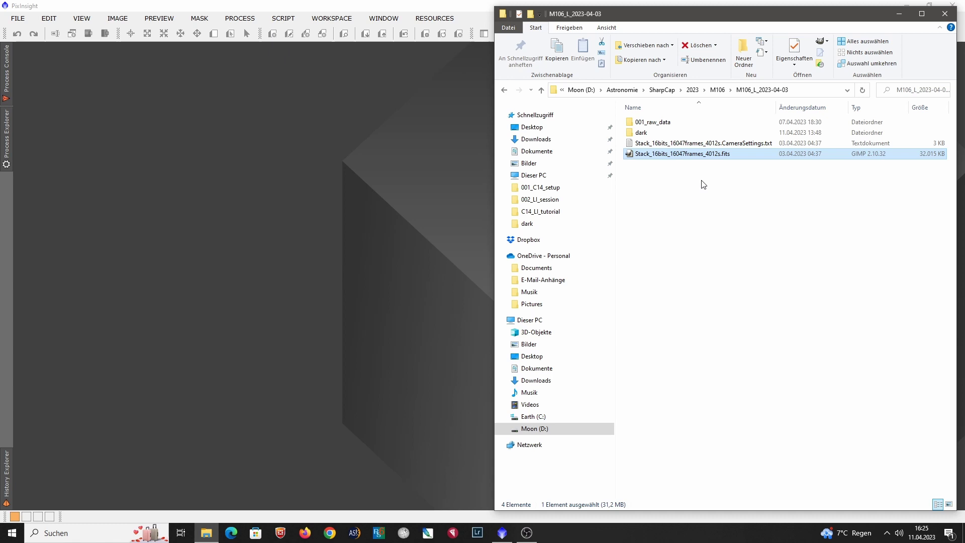
Open the 001_raw_data folder holding the 34 PNG frames, frame_00001.png to frame_16062.png
left_click(683, 157)
left_click(751, 157)
left_click(663, 133)
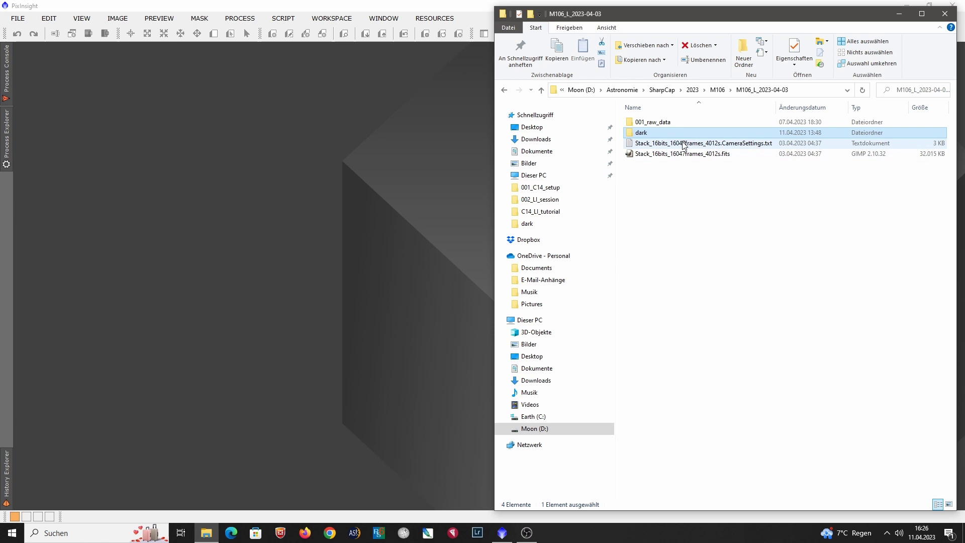
double_click(653, 122)
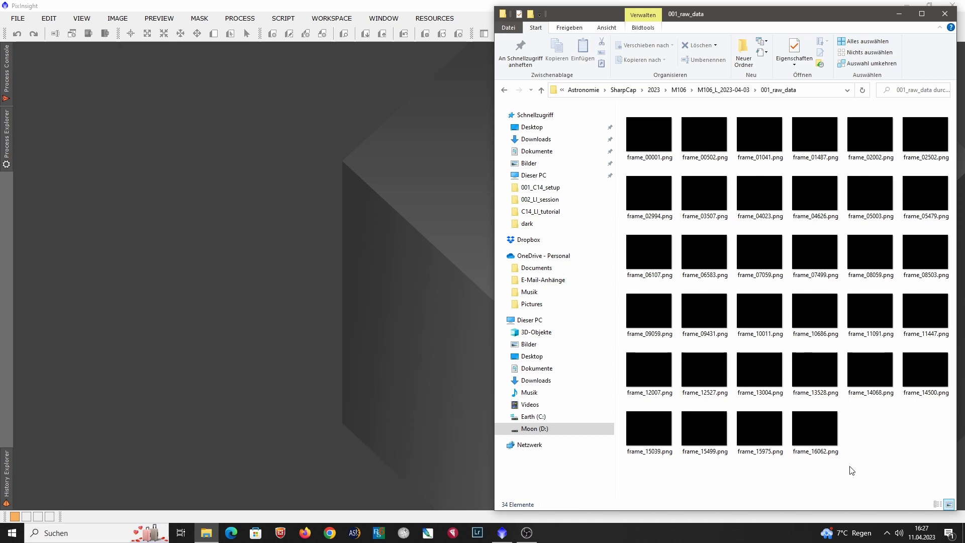
Load frame_00001.png into PixInsight and STF AutoStretch it to reveal stars and the galaxy core
left_click_drag(652, 146, 287, 188)
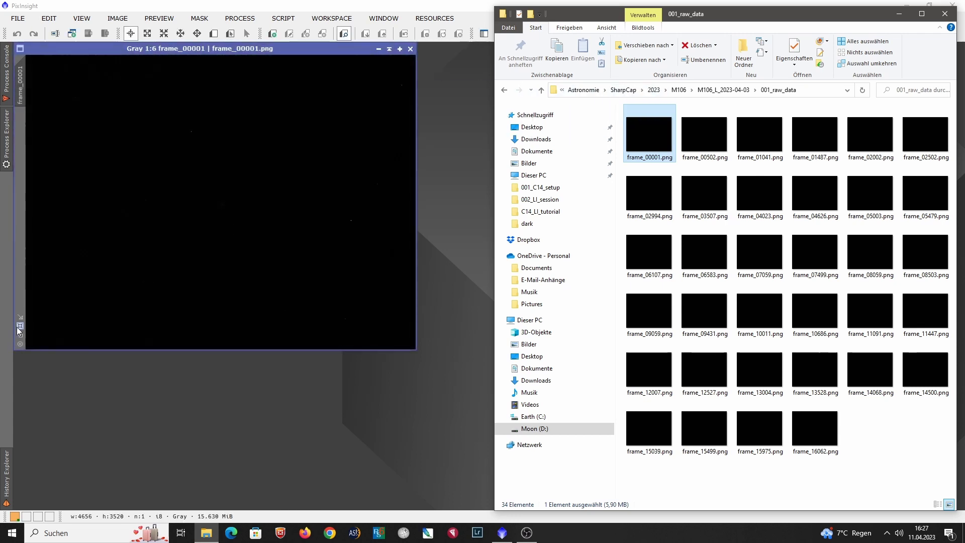
left_click(22, 327)
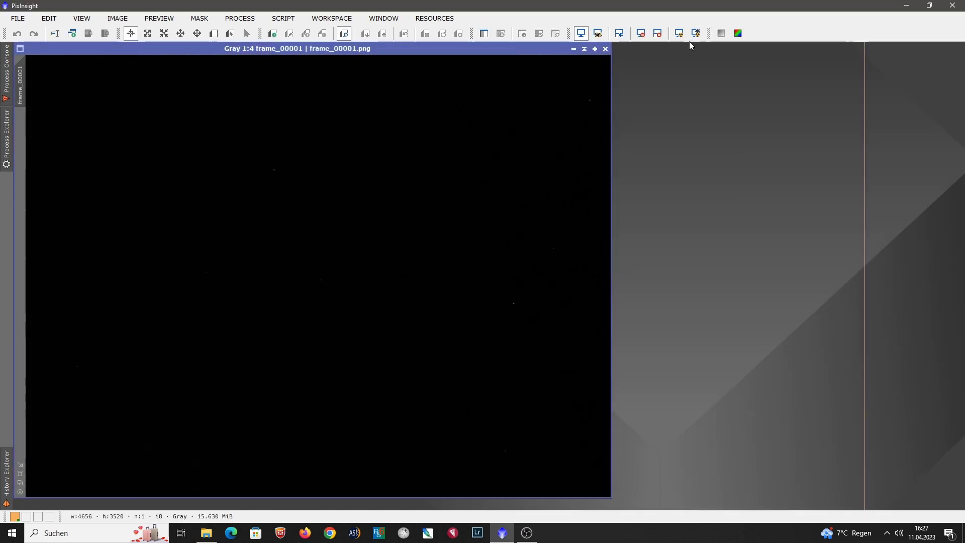
left_click(681, 34)
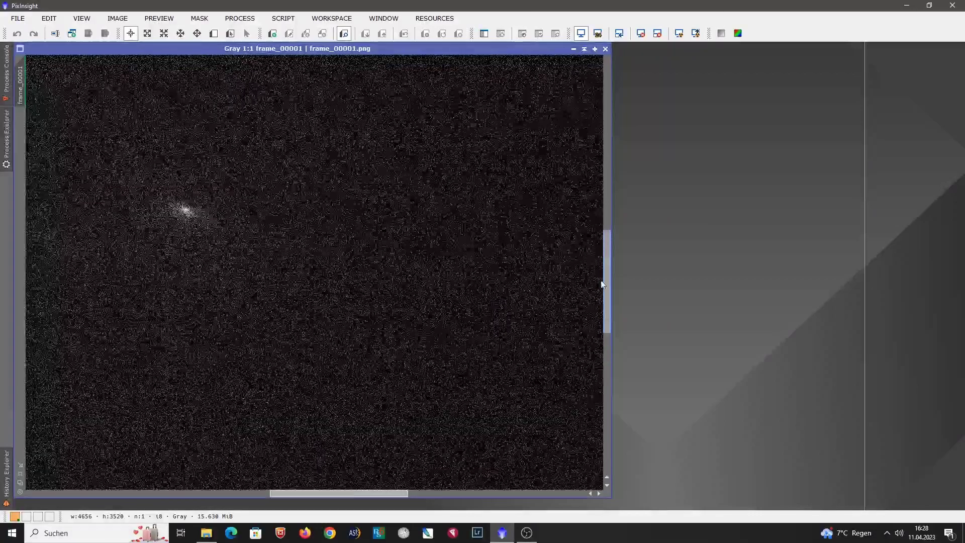
left_click_drag(311, 493, 283, 492)
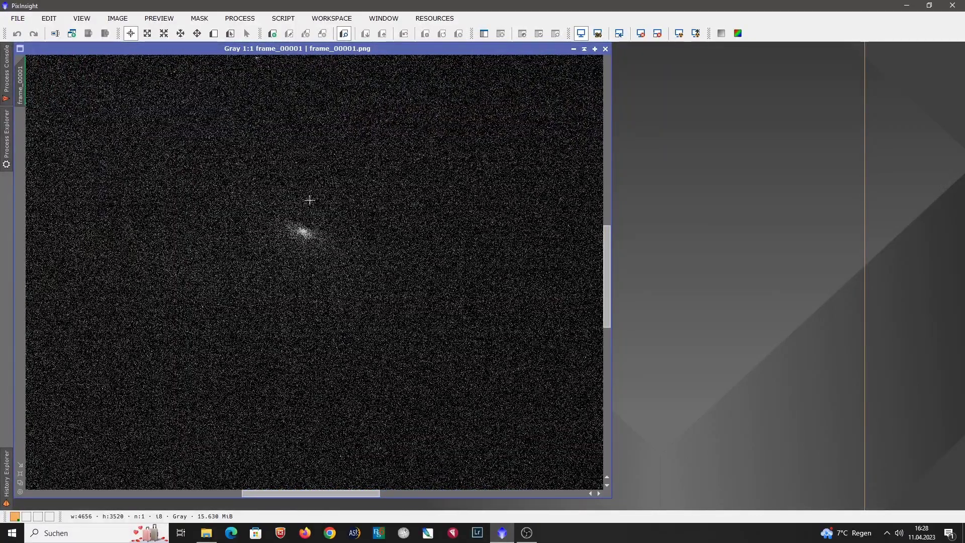
scroll(309, 200, "down", 1)
scroll(309, 200, "down", 2)
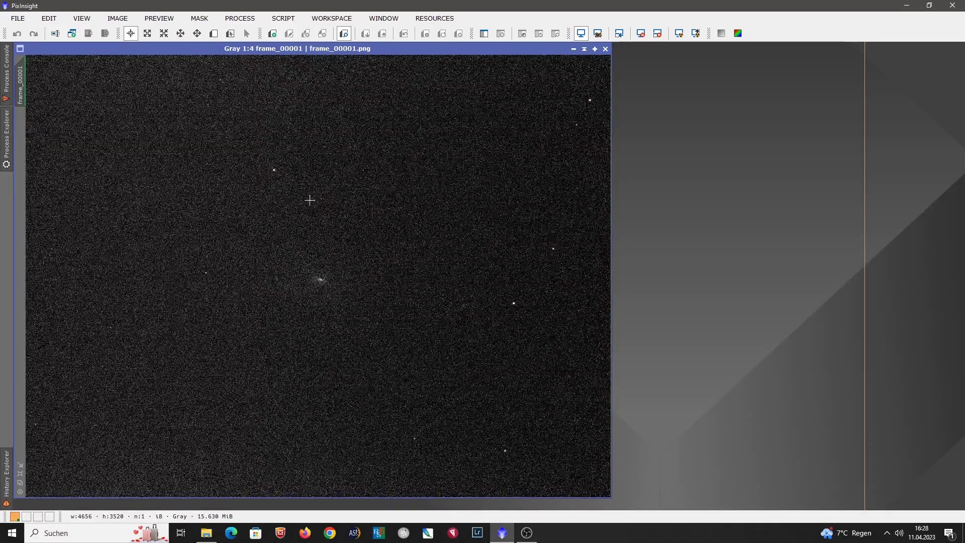
scroll(310, 200, "down", 1)
scroll(310, 200, "up", 1)
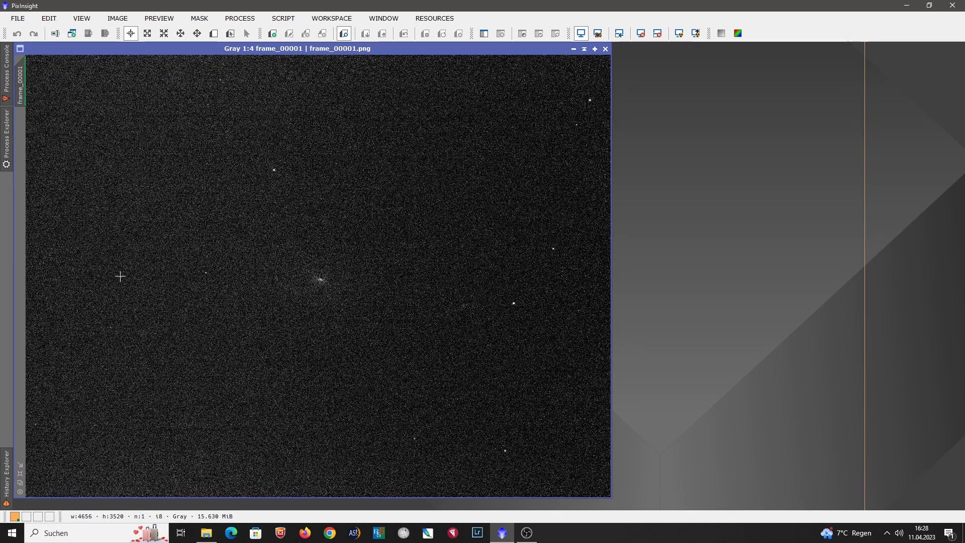
scroll(143, 298, "up", 2)
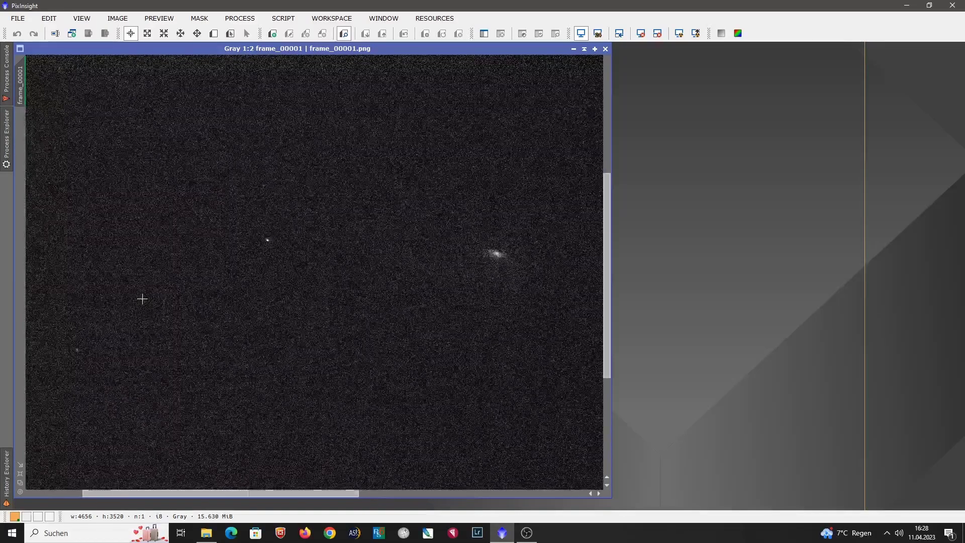
scroll(142, 299, "down", 1)
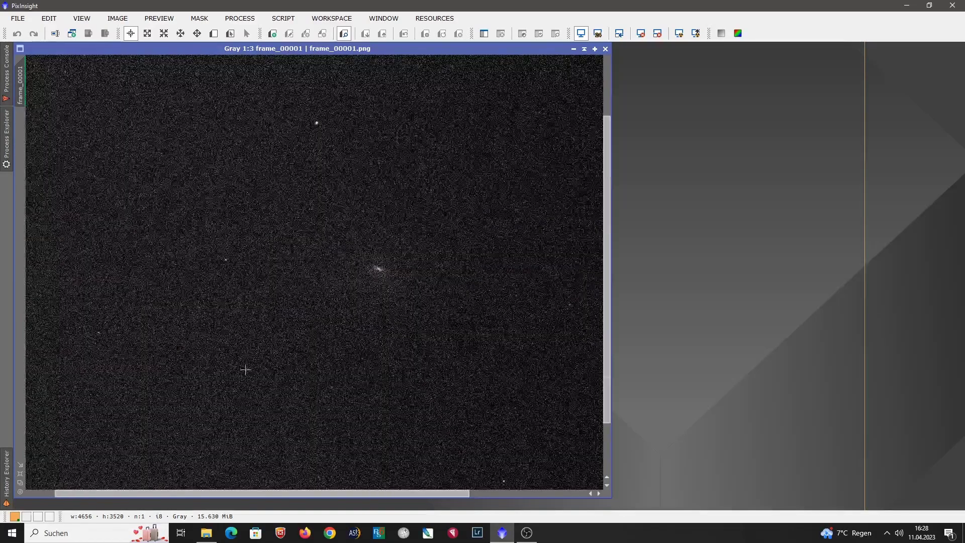
scroll(281, 333, "down", 1)
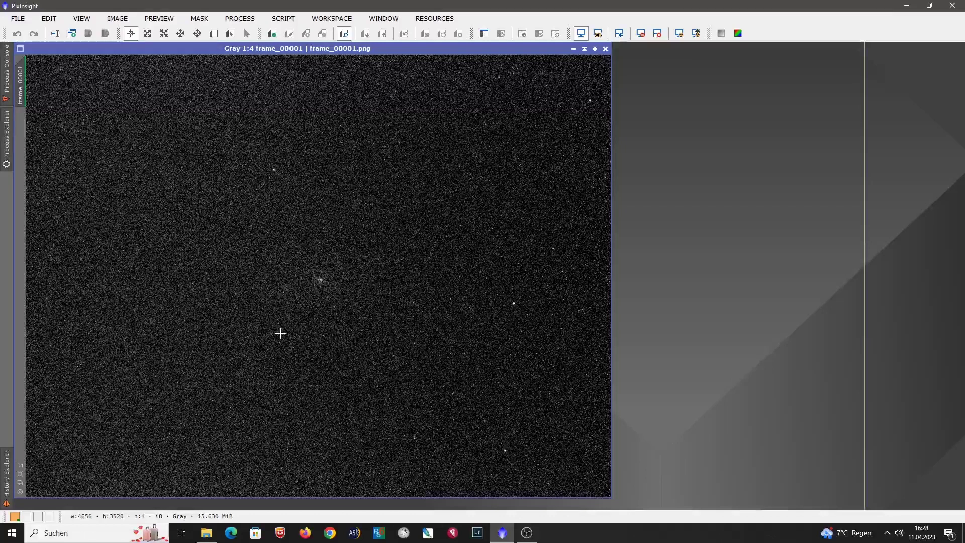
Close frame_00001 and launch SubframeSelector from All Processes
left_click(605, 49)
left_click(240, 18)
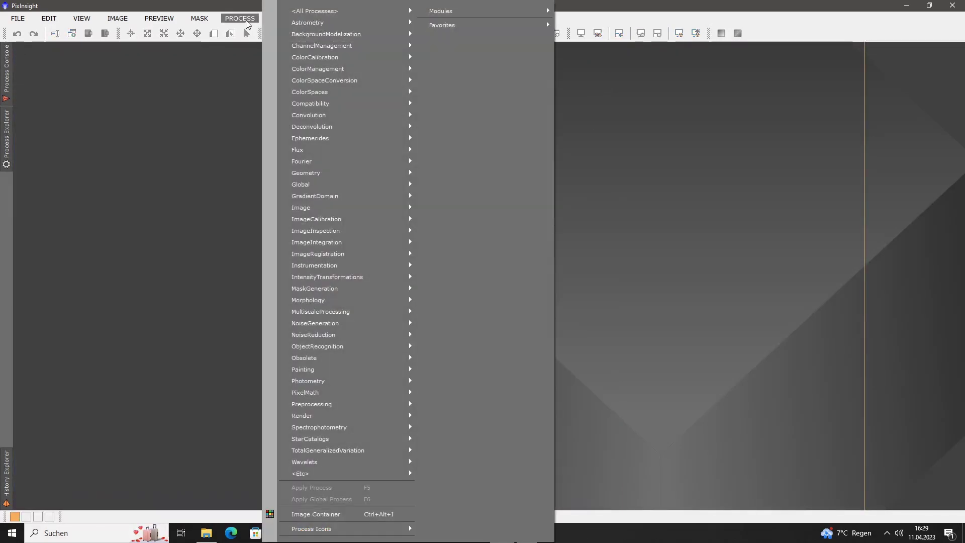
mouse_move(302, 12)
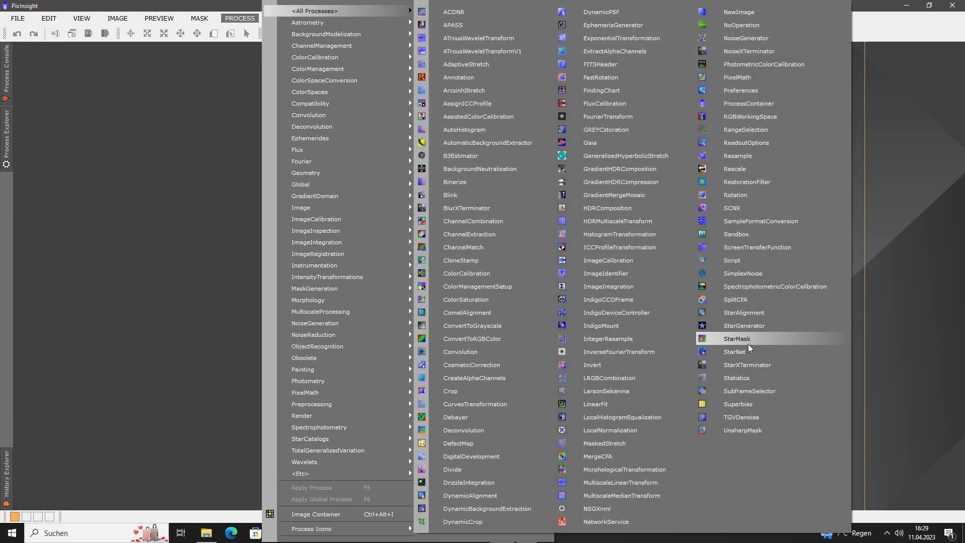
left_click(756, 391)
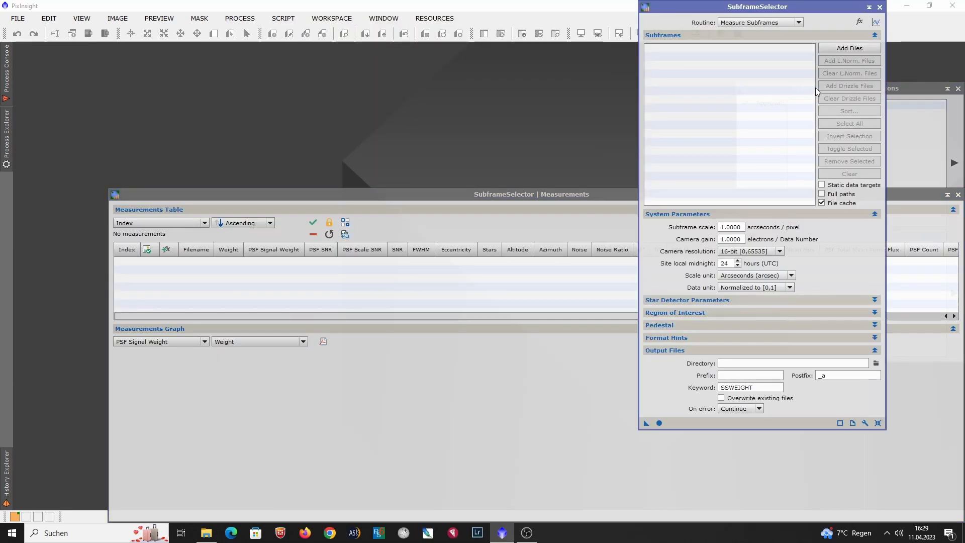
left_click_drag(800, 8, 787, 14)
In Add Files, browse to D:\Astronomie\SharpCap
left_click(837, 60)
scroll(345, 239, "down", 1)
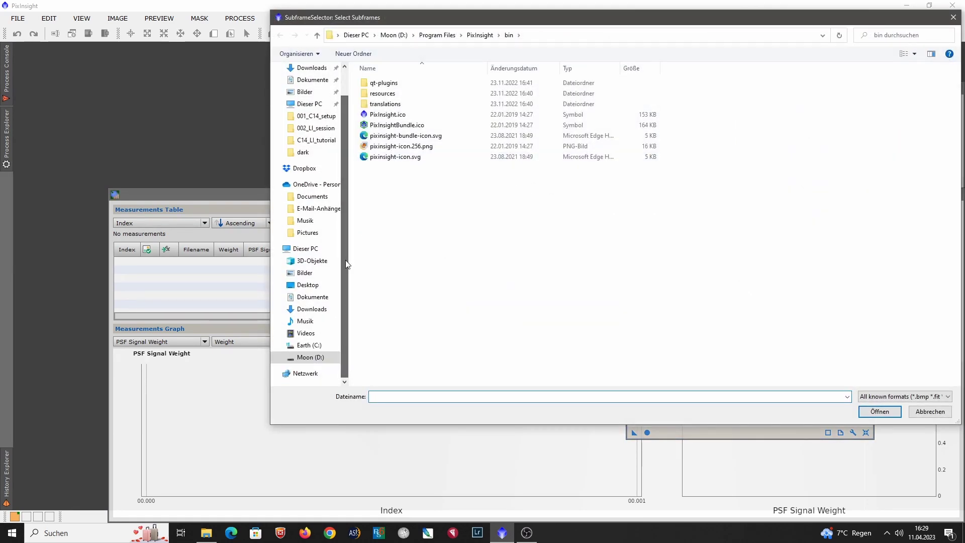
left_click(319, 357)
scroll(432, 188, "up", 6)
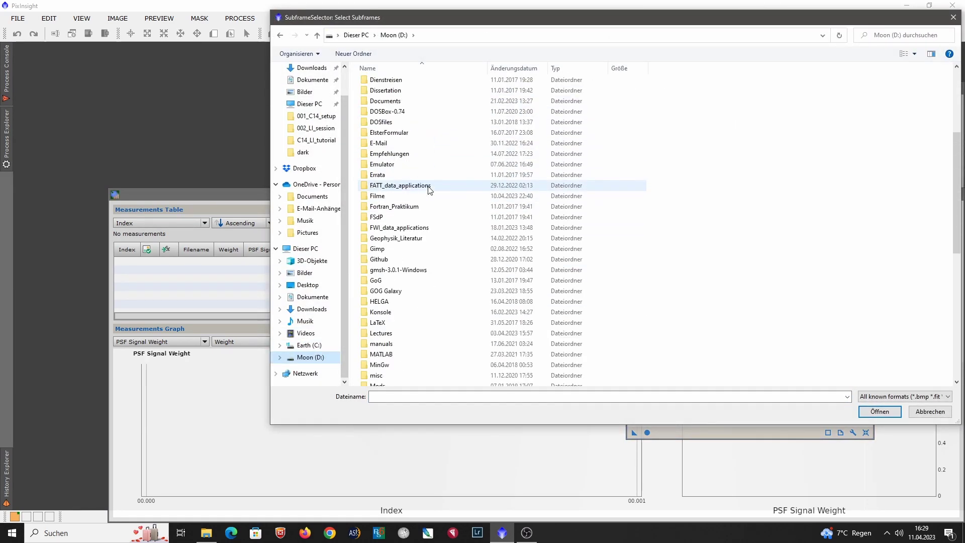
scroll(430, 189, "up", 1)
double_click(421, 164)
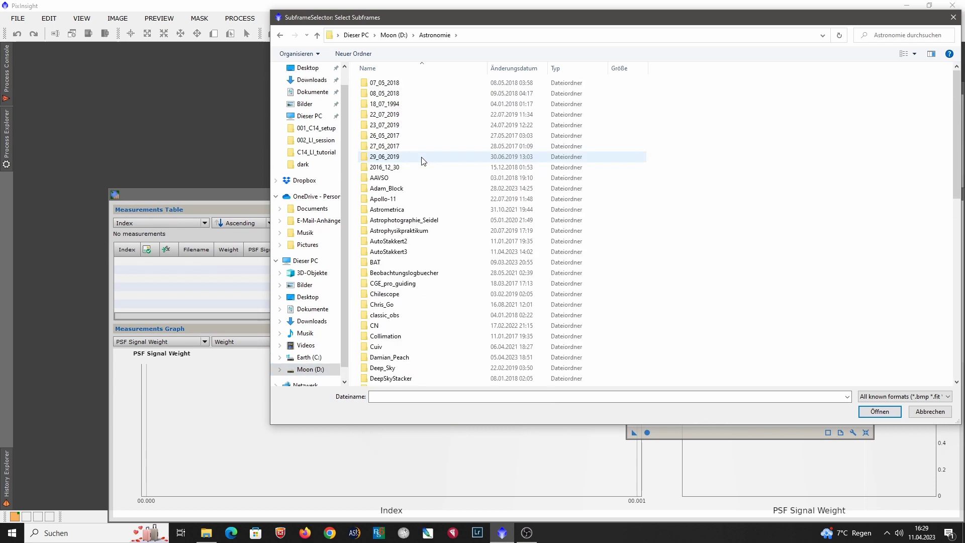
scroll(428, 300, "down", 2)
scroll(430, 300, "down", 3)
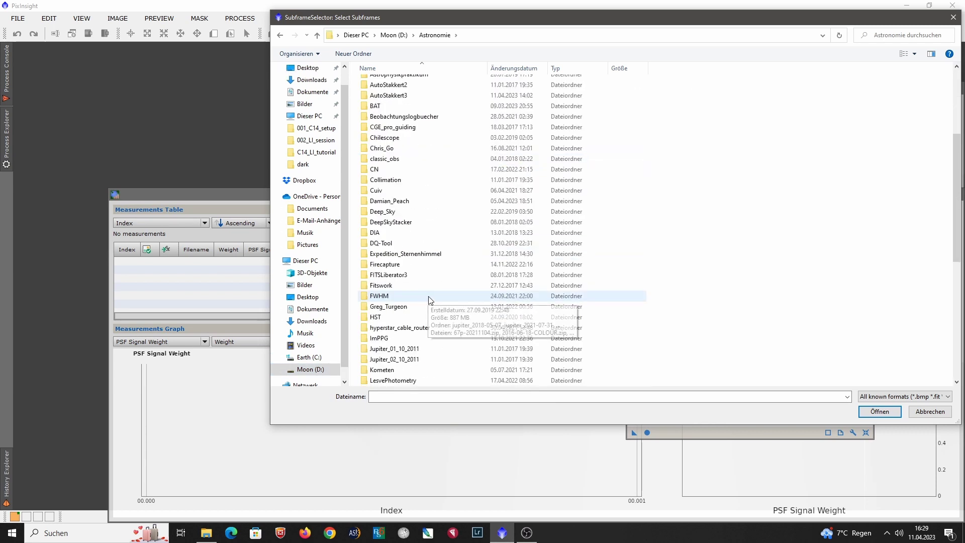
scroll(429, 300, "down", 4)
scroll(430, 300, "down", 3)
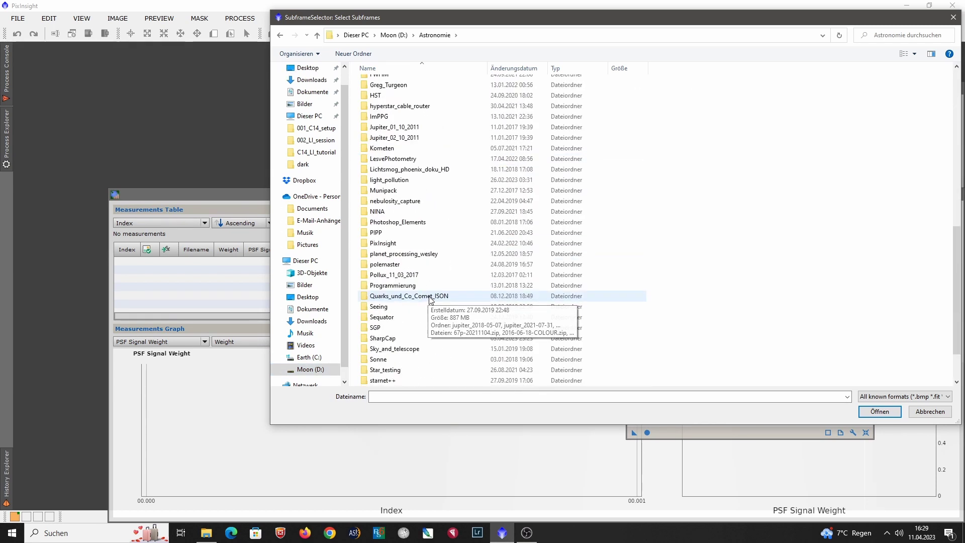
double_click(423, 338)
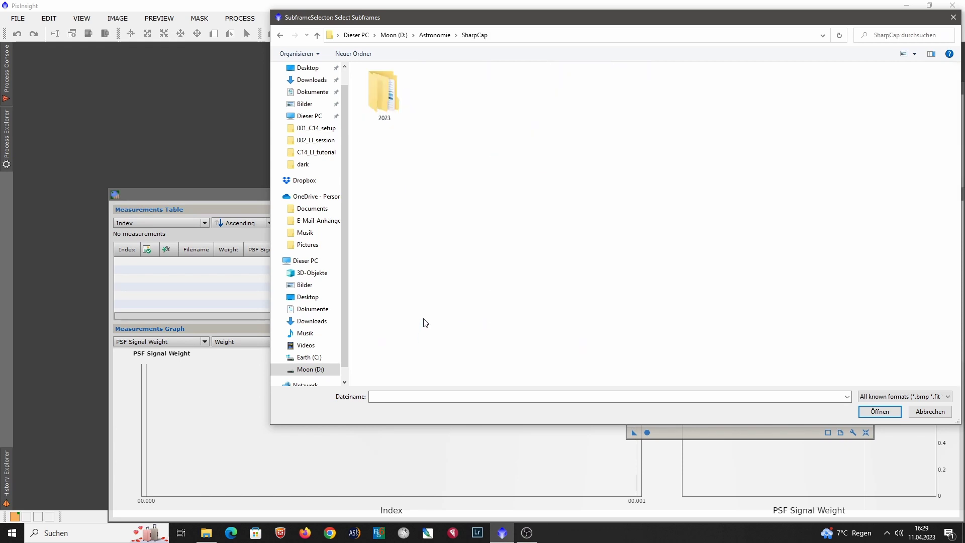
Add all 34 frames from 2023\M106\M106_L_2023-04-03\001_raw_data as subframes
double_click(397, 103)
double_click(398, 97)
double_click(398, 96)
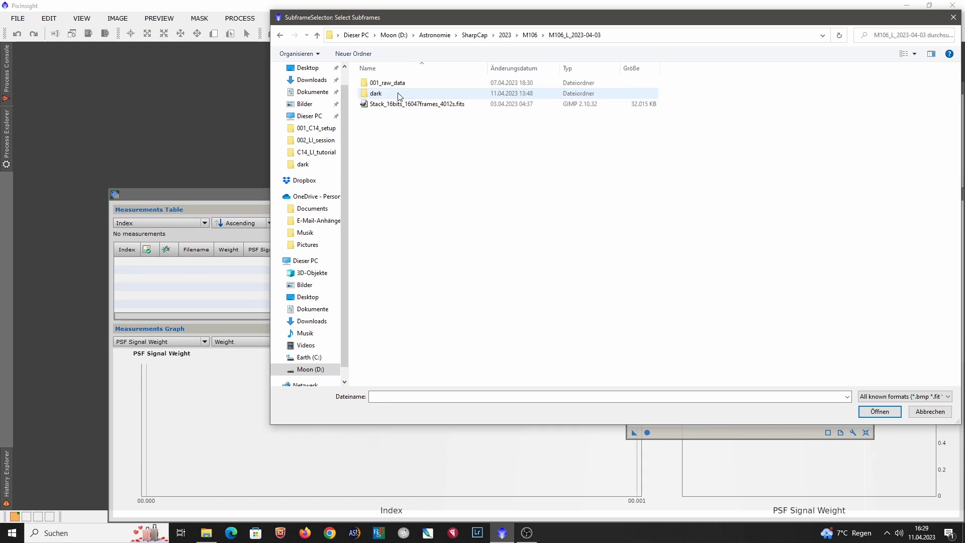
double_click(397, 83)
left_click(397, 85)
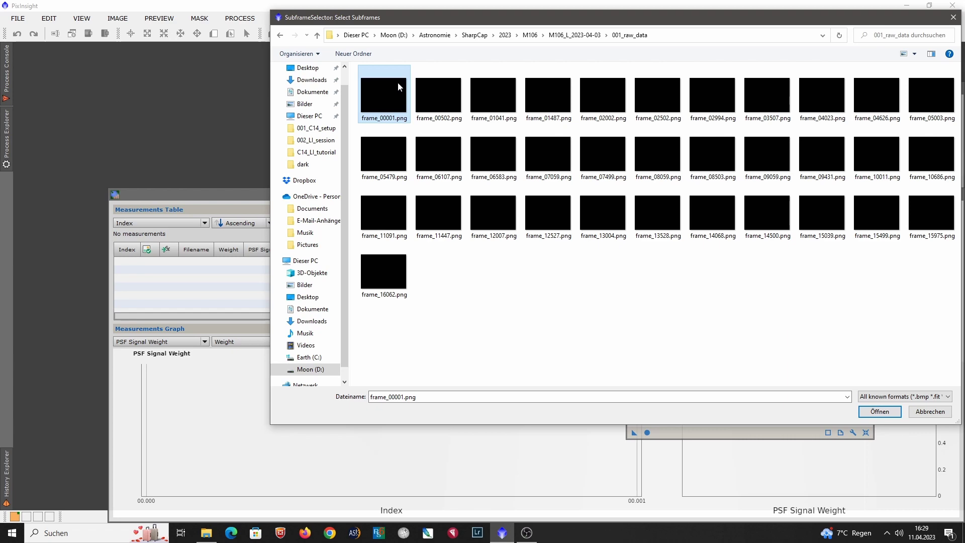
key("ctrl+a")
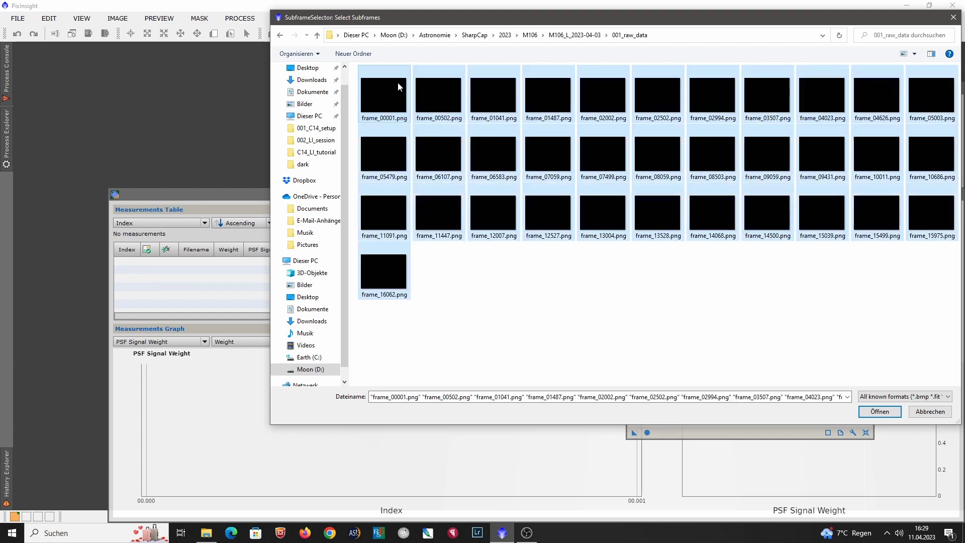
left_click(879, 411)
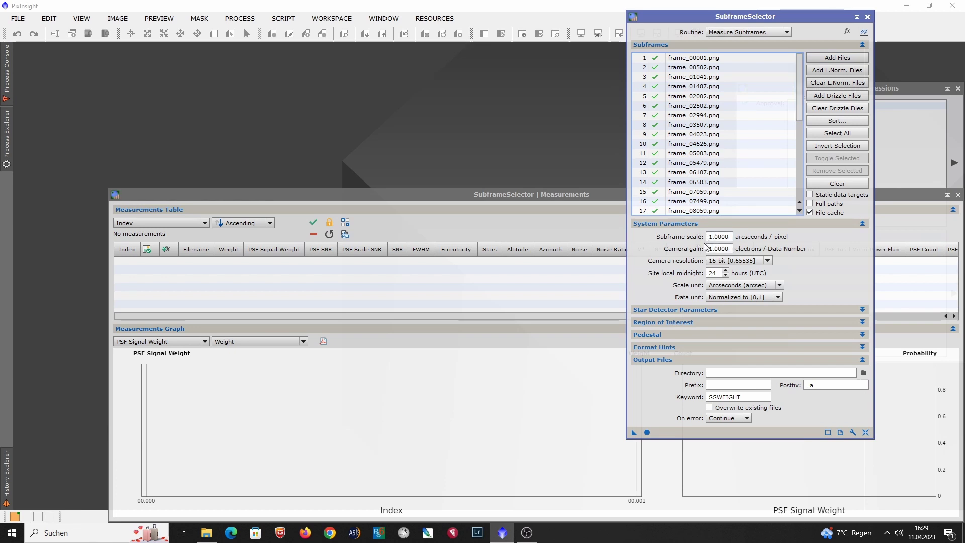
Set the Subframe scale to 0.29
left_click(727, 235)
key("BackSpace")
key("BackSpace")
key("BackSpace")
key("BackSpace")
key("BackSpace")
key("BackSpace")
type("0")
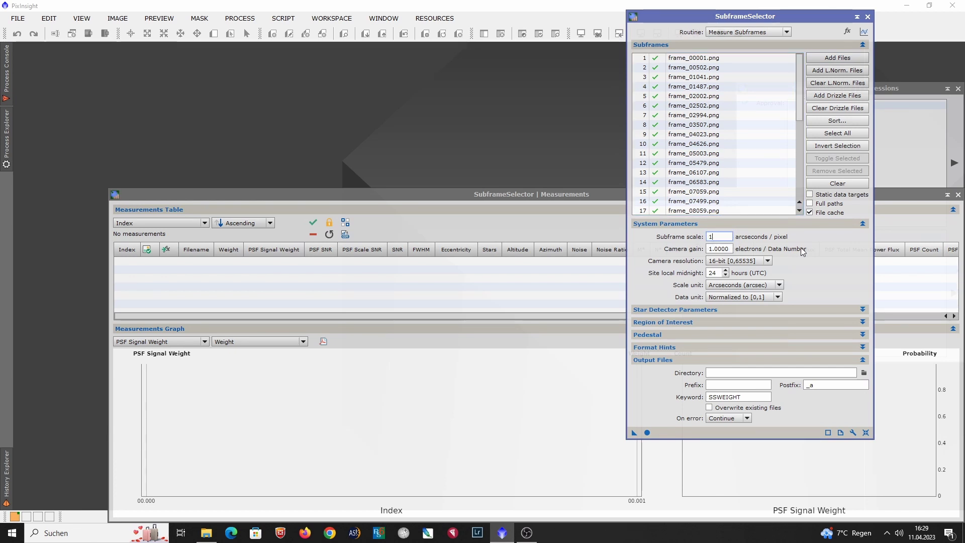
type(".29")
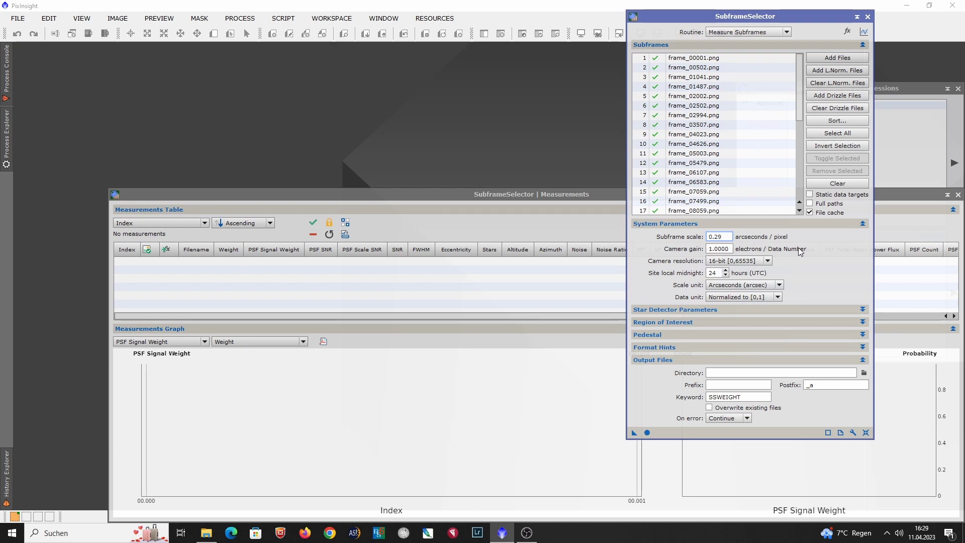
left_click(732, 248)
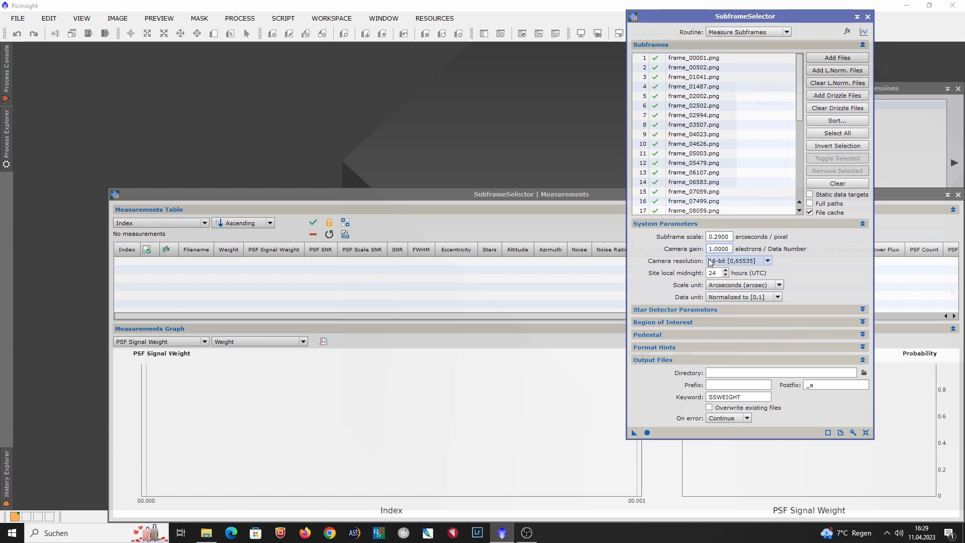
Disable every subframe, then re-enable only frame_00001.png
left_click(800, 67)
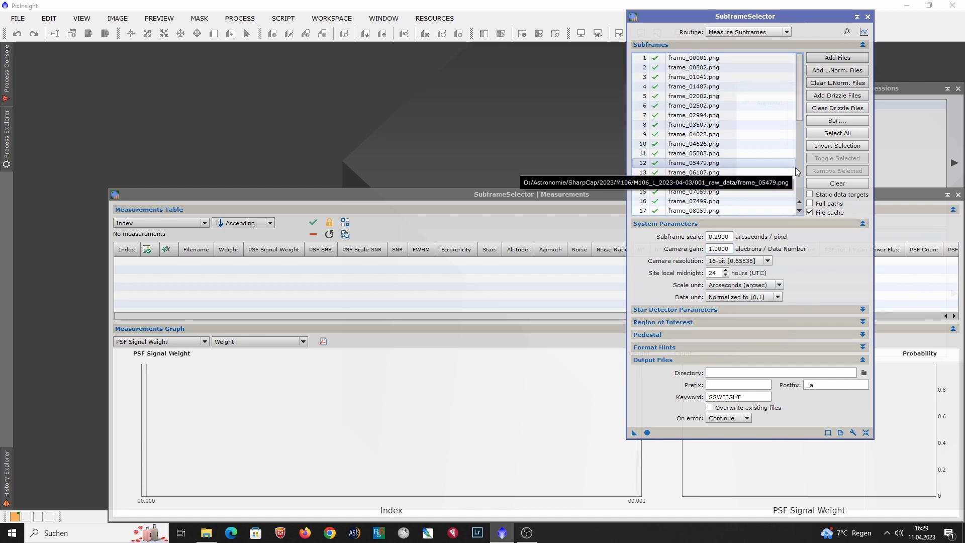
left_click(826, 136)
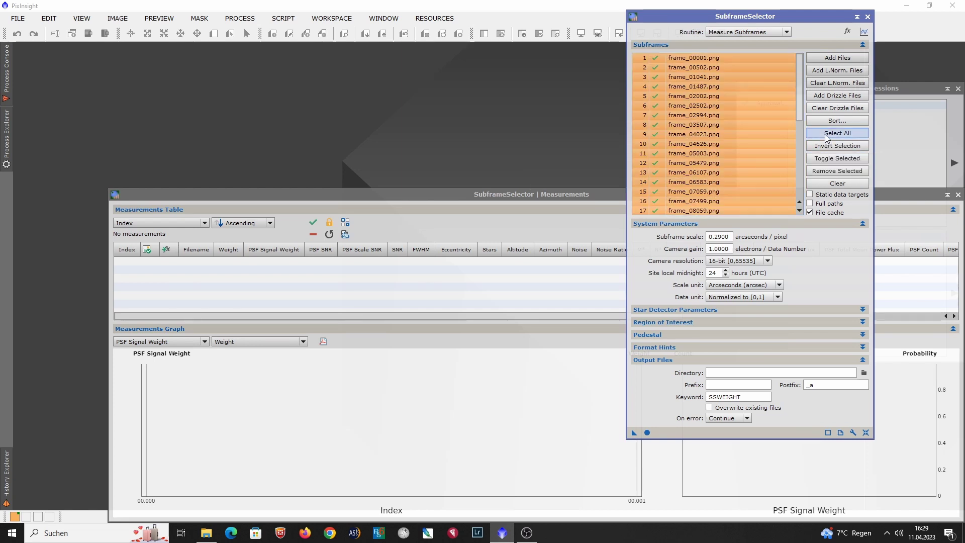
left_click(833, 159)
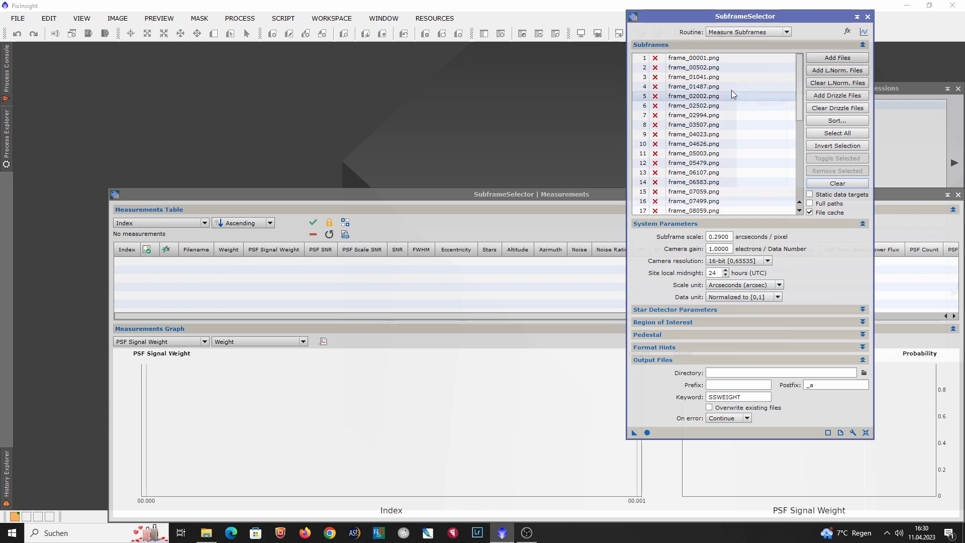
left_click(656, 58)
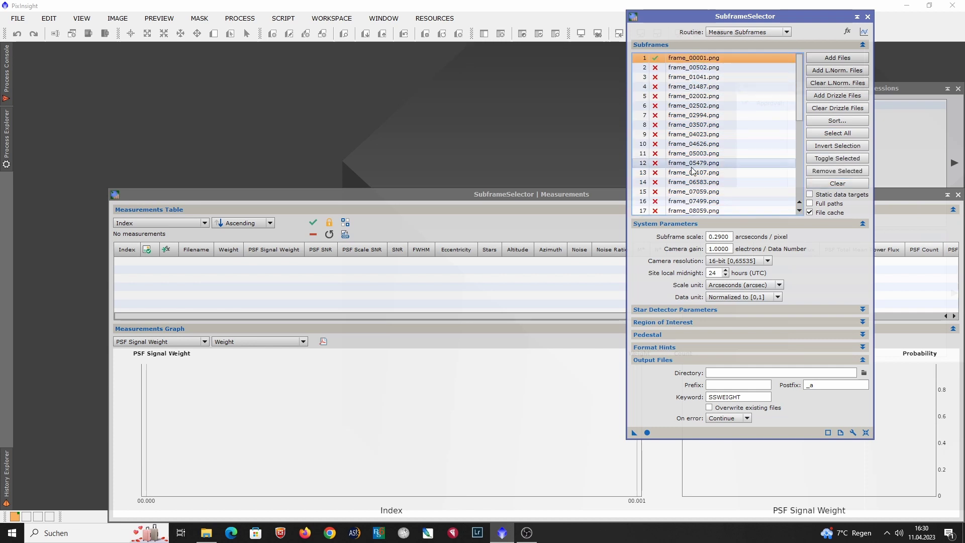
Measure frame_00001.png with Apply Global and inspect its row: 25583 stars, FWHM 0.2943
left_click(646, 432)
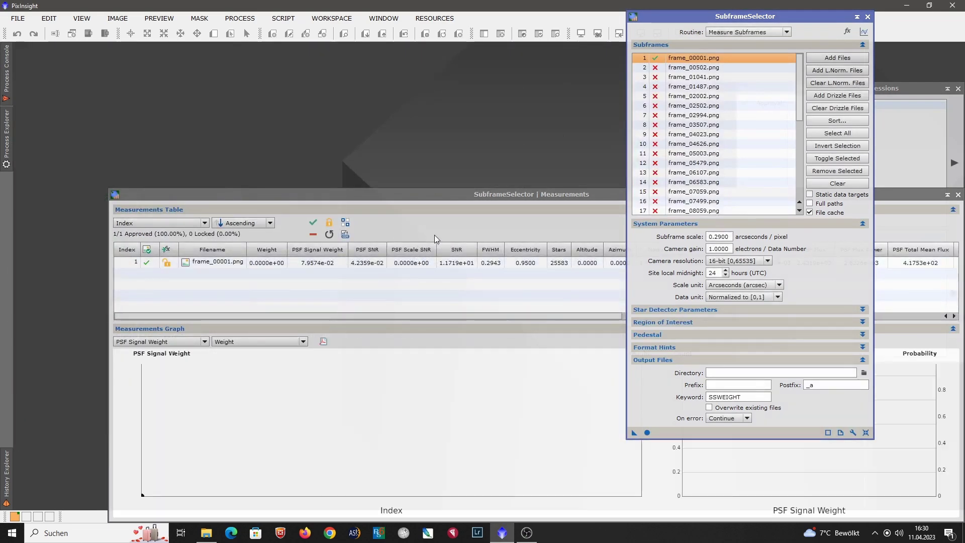
left_click_drag(474, 195, 403, 82)
left_click(417, 153)
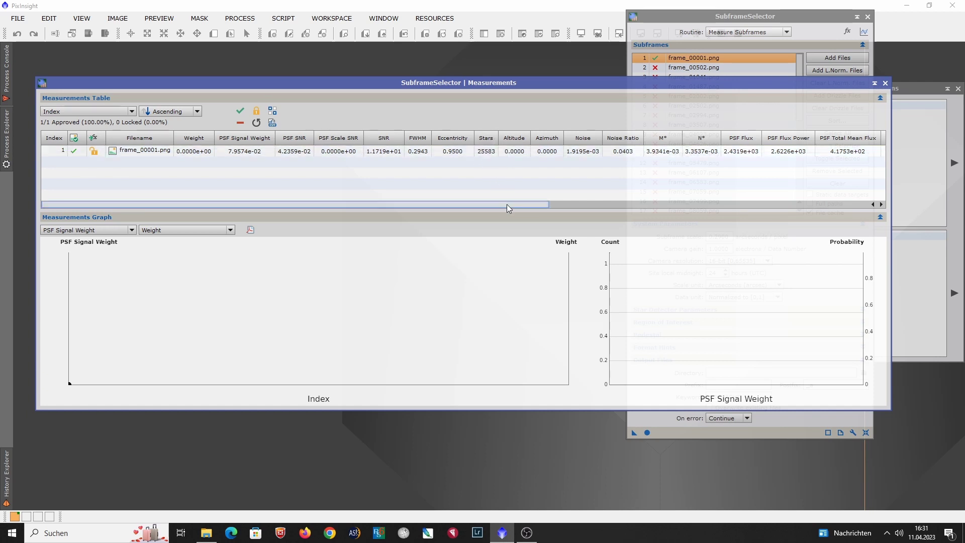
Bring the SubframeSelector window in front of the Measurements window
left_click_drag(700, 16, 704, 15)
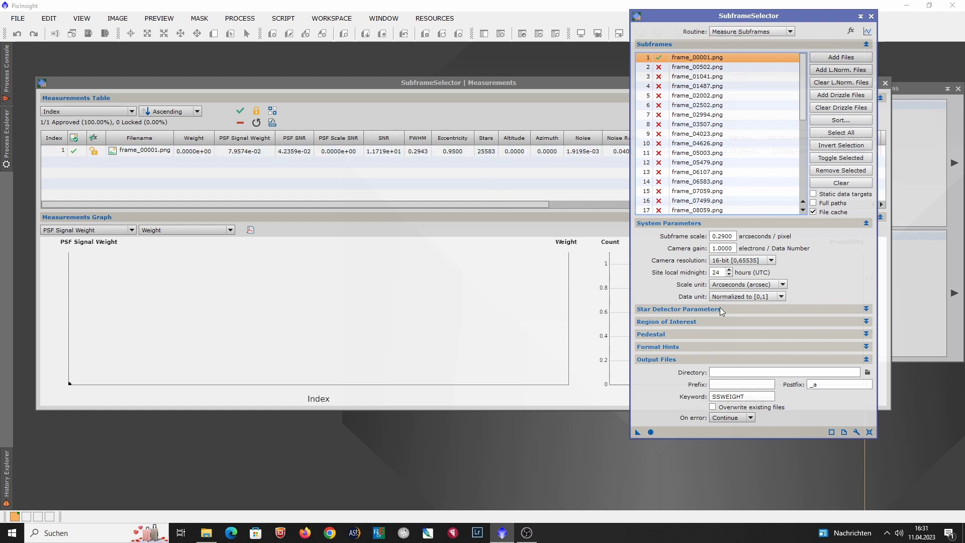
In Star Detector Parameters, set Noise layers to 2 and Noise reduction filter to 20
left_click(705, 223)
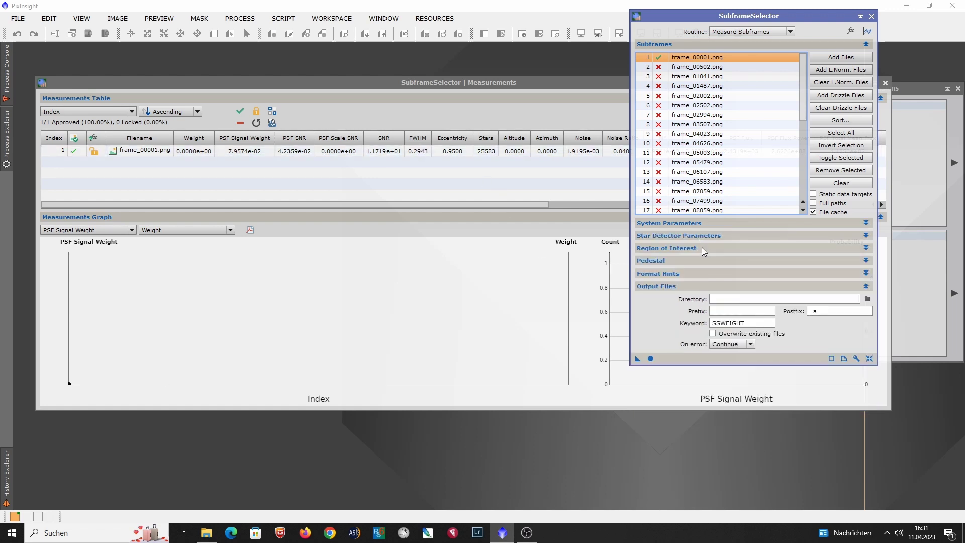
left_click(699, 235)
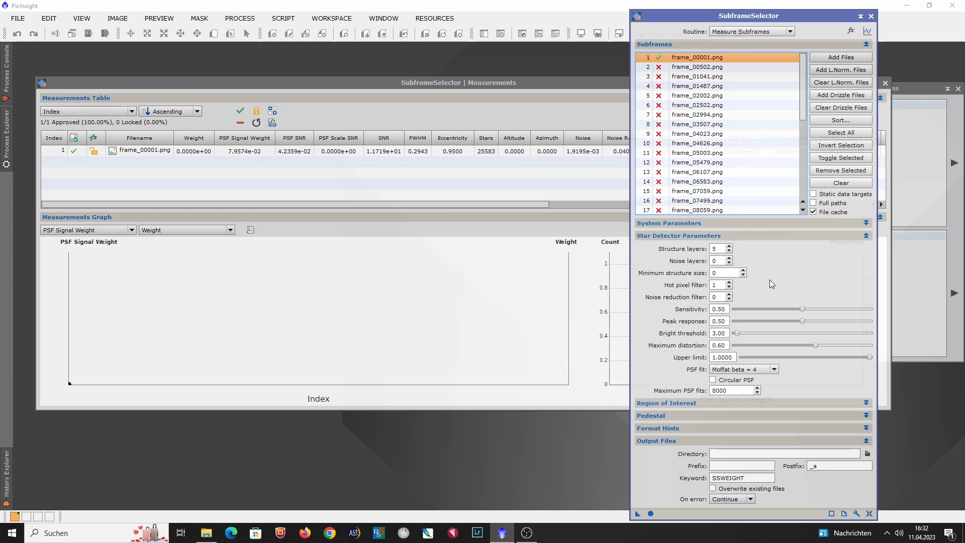
left_click(728, 257)
left_click(729, 258)
left_click(729, 295)
left_click(728, 295)
left_click(728, 294)
left_click(729, 295)
left_click(728, 295)
left_click(729, 295)
left_click(729, 295)
left_click(728, 295)
left_click(728, 295)
left_click(728, 295)
left_click(728, 295)
left_click(729, 295)
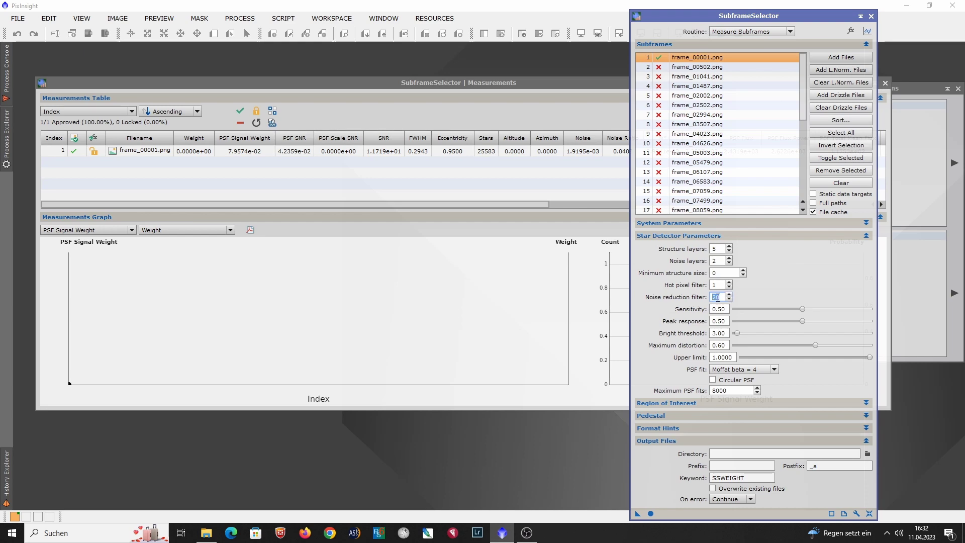
left_click(723, 296)
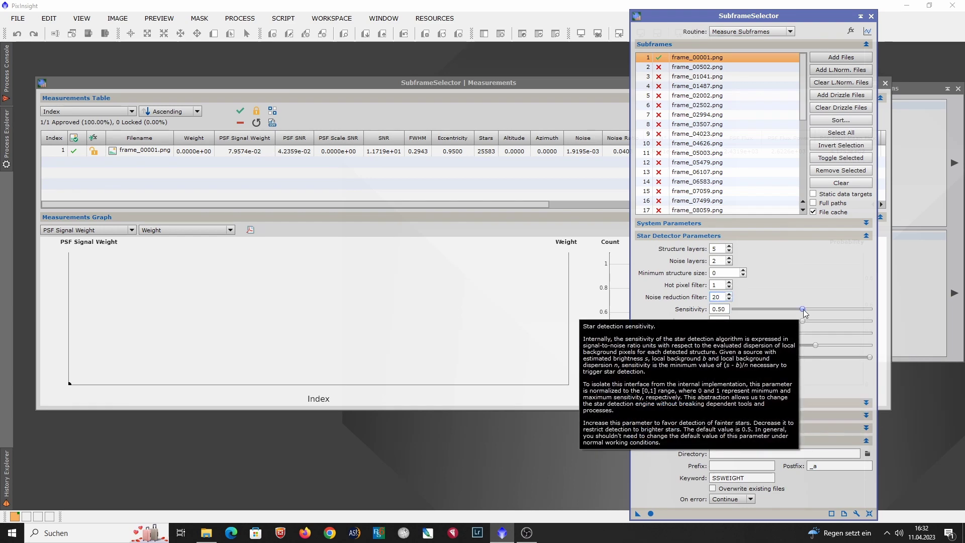
key("Tab")
Lower Sensitivity to 0.10 and raise Bright threshold to 40.0
left_click_drag(804, 313, 745, 311)
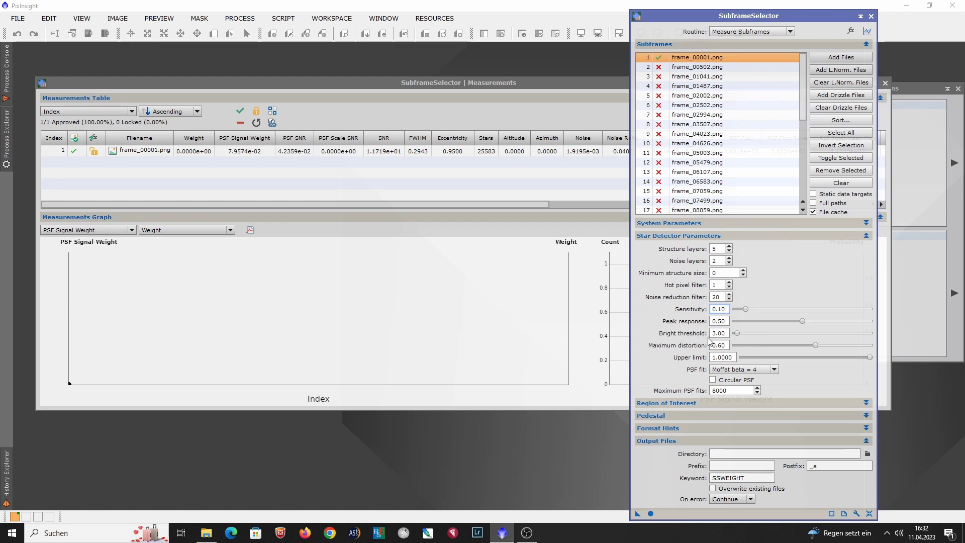
mouse_move(699, 335)
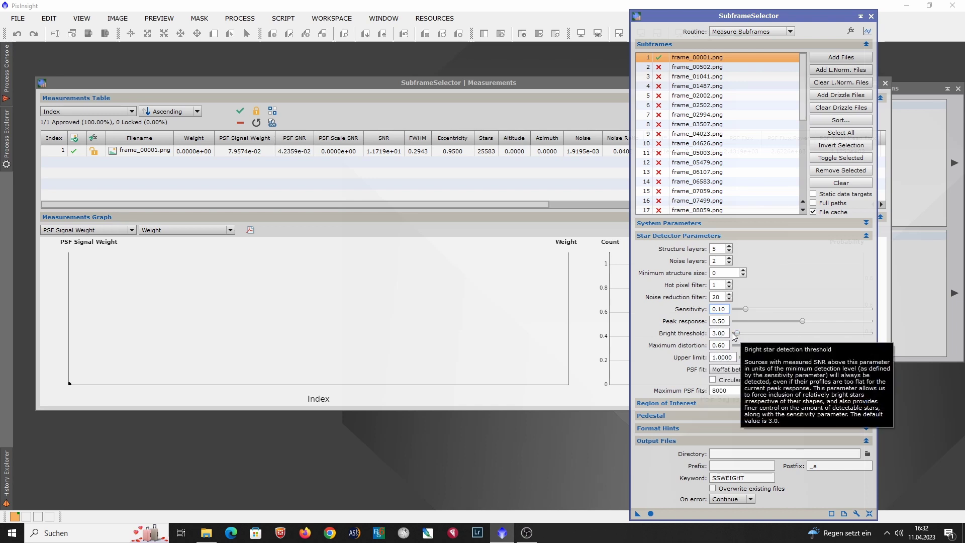
left_click_drag(737, 333, 787, 330)
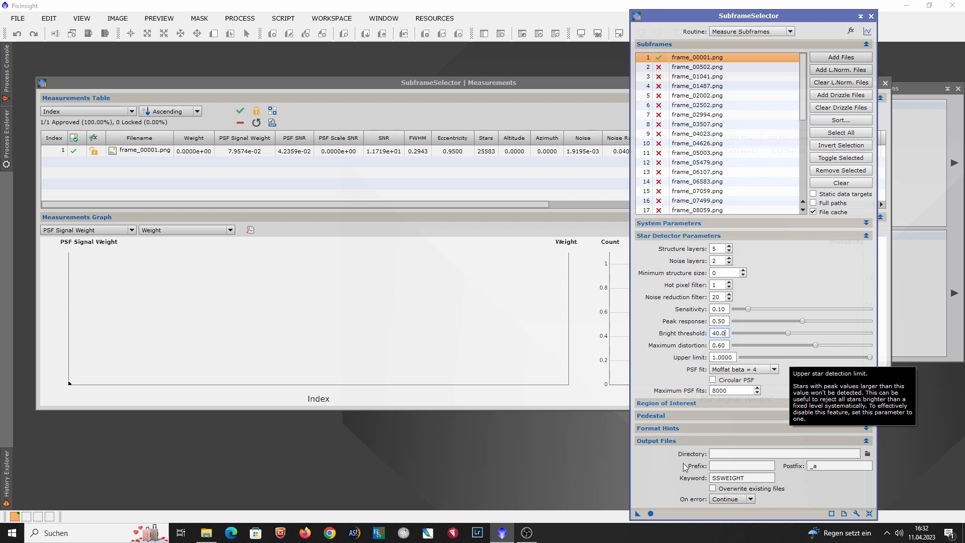
Remeasure frame_00001.png, yielding 5 stars, FWHM 1.3096 and eccentricity 0.5934
left_click(651, 514)
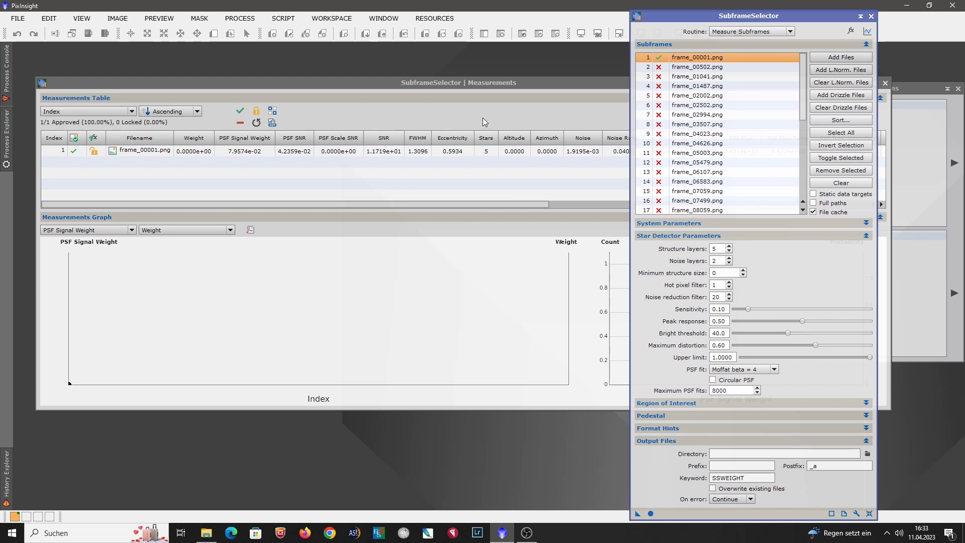
left_click_drag(482, 84, 476, 90)
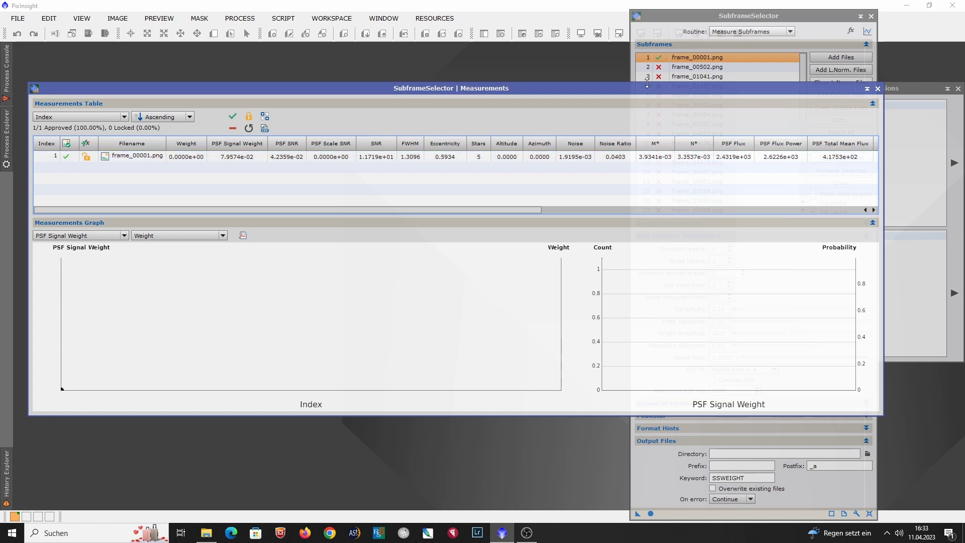
Disable frame_00001.png, then select and enable all 34 subframes
left_click(704, 17)
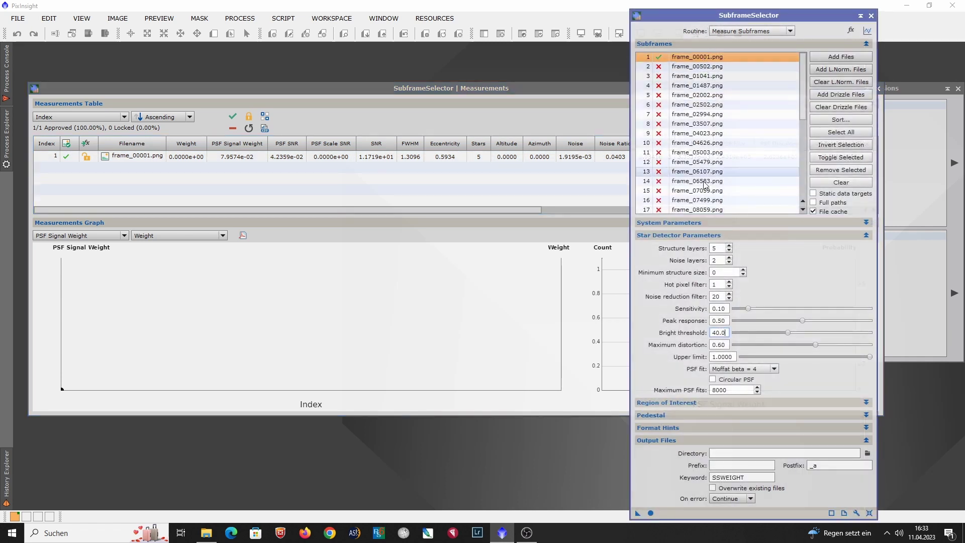
scroll(728, 126, "down", 6)
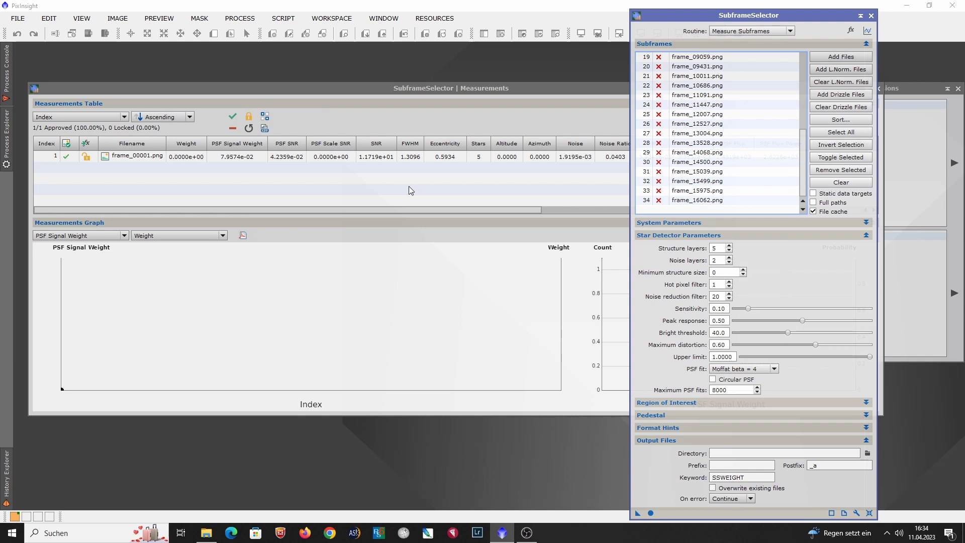
left_click_drag(803, 153, 802, 67)
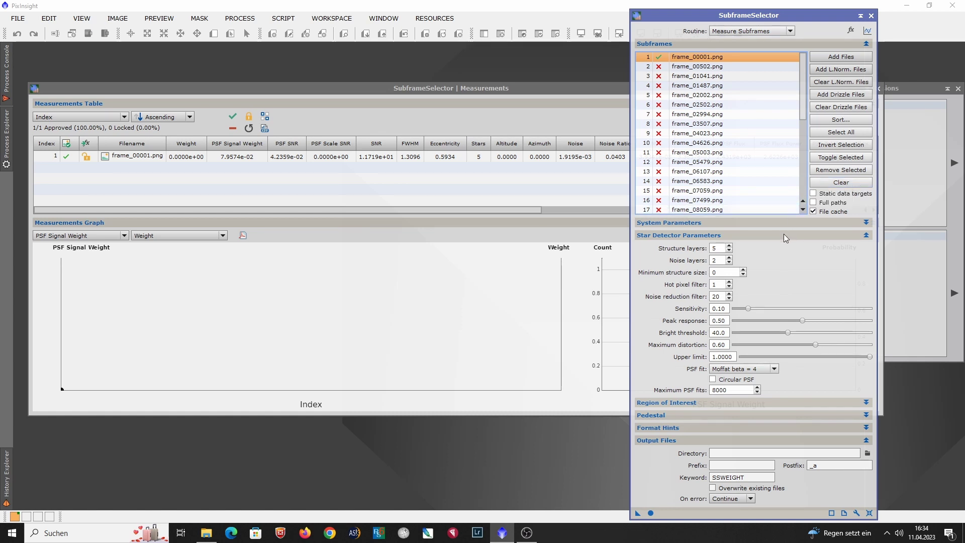
left_click(834, 158)
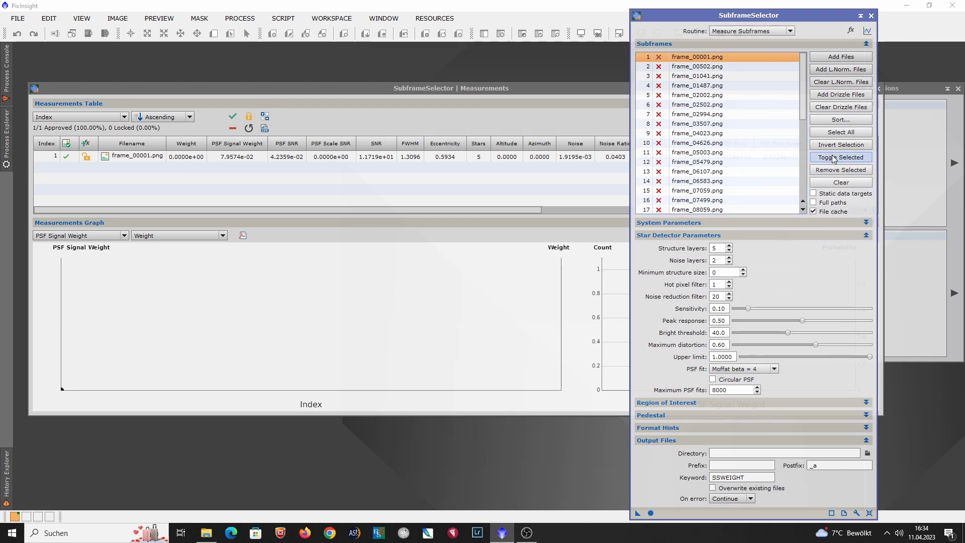
left_click(834, 133)
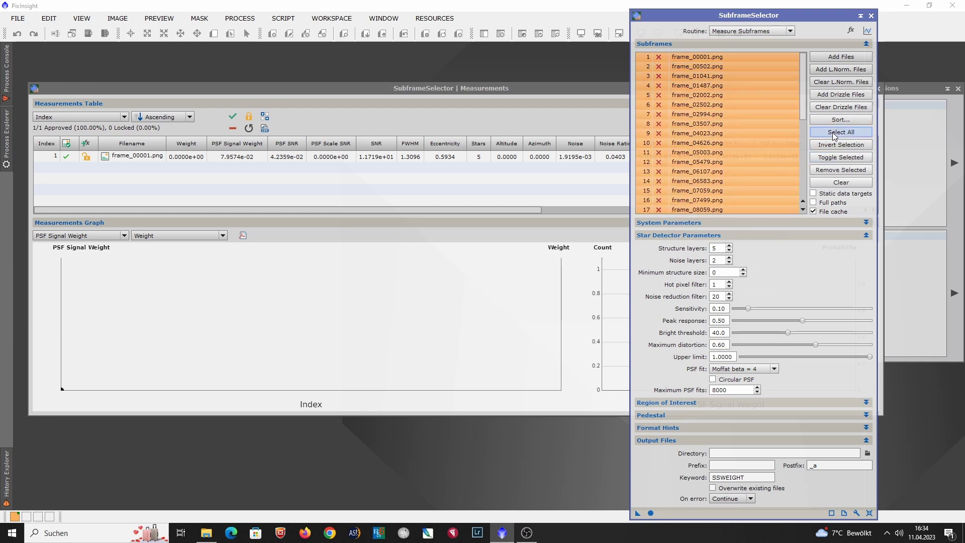
left_click(836, 159)
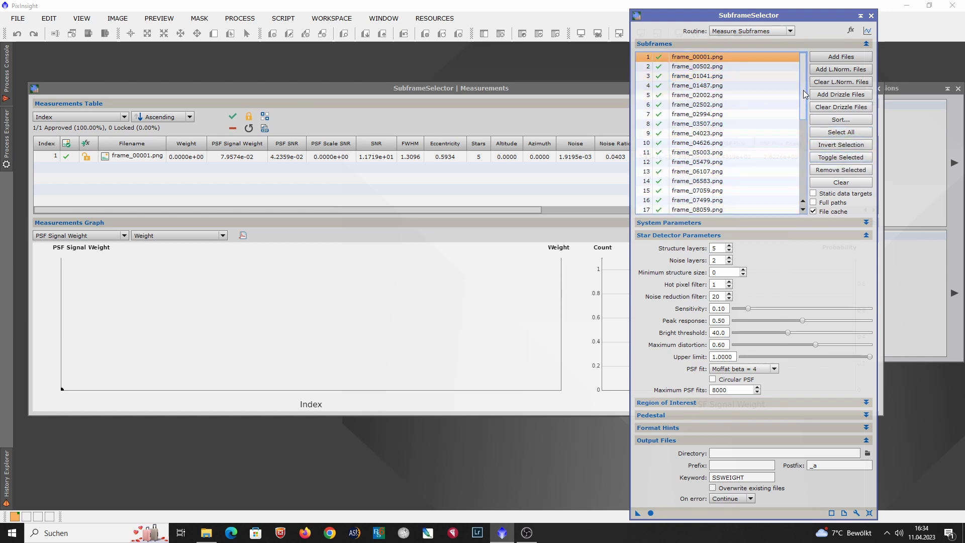
Reposition the SubframeSelector panel and collapse the Star Detector Parameters section
scroll(803, 95, "down", 6)
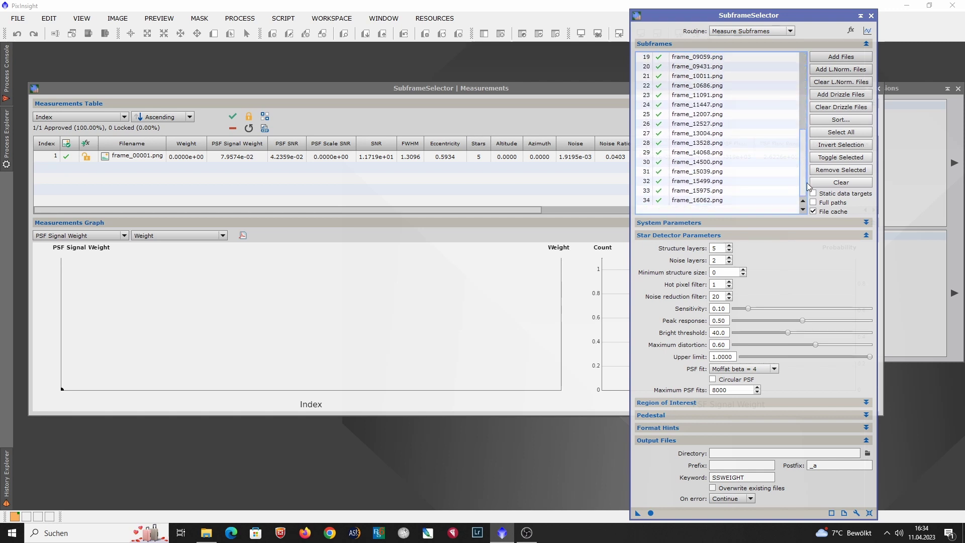
left_click_drag(806, 176, 806, 70)
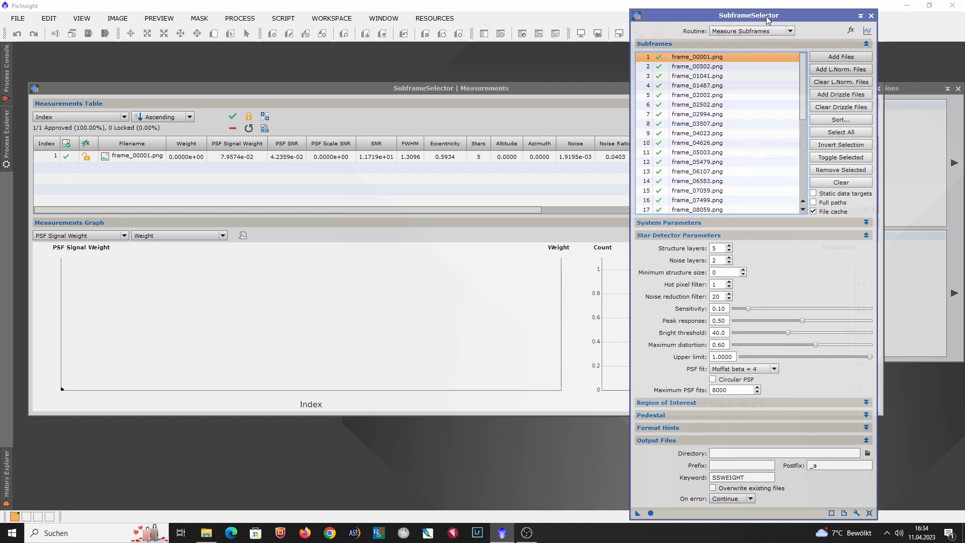
left_click_drag(753, 15, 745, 7)
left_click(710, 230)
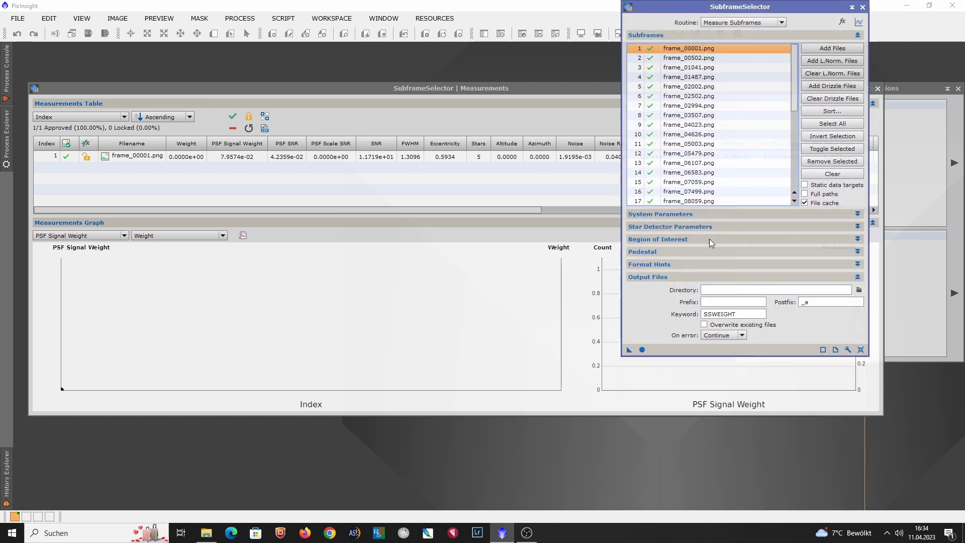
left_click(684, 227)
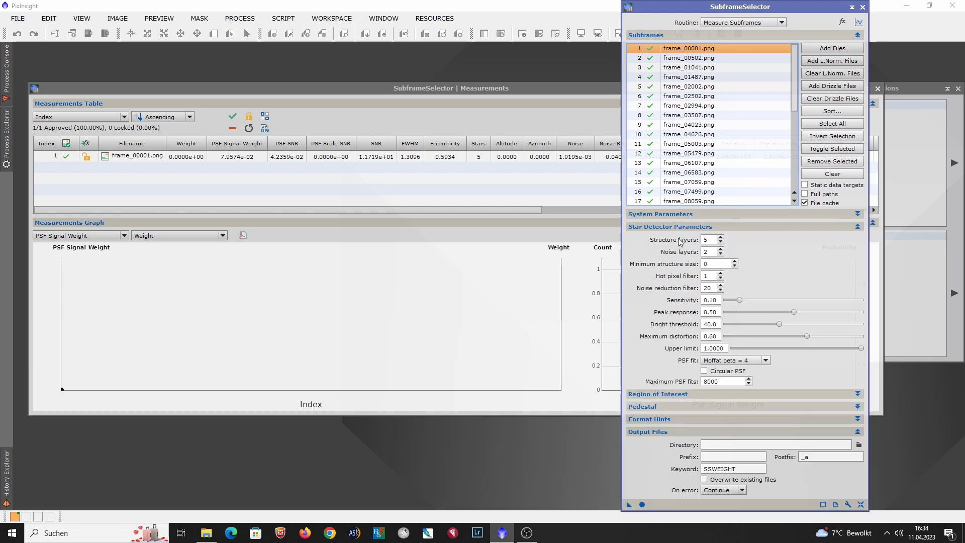
left_click(709, 229)
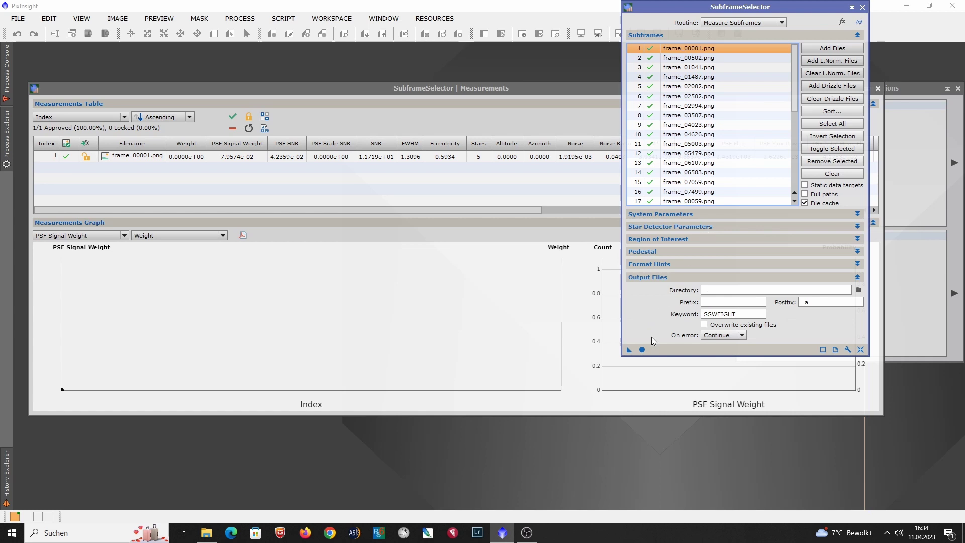
Measure all 34 subframes and graph the Stars count per frame (4–5 each)
left_click(641, 350)
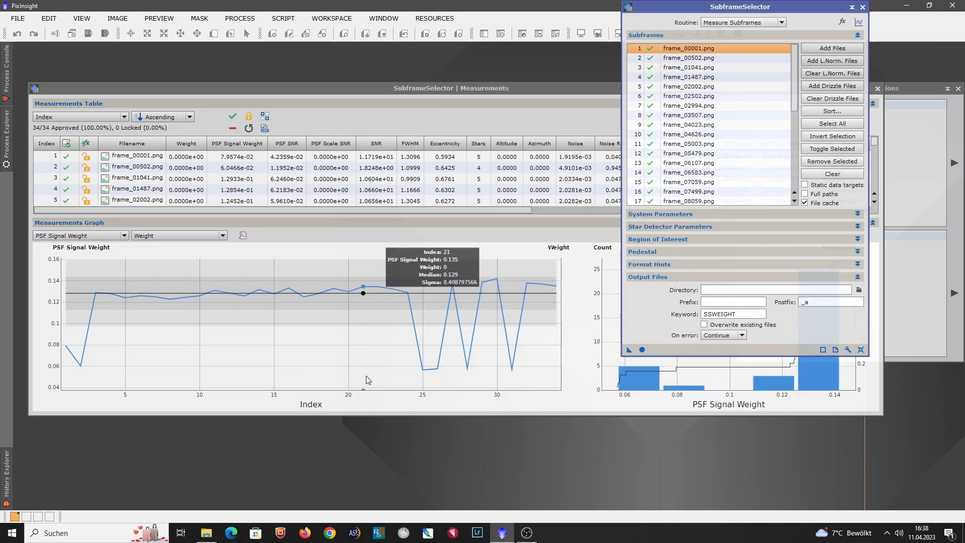
left_click(125, 236)
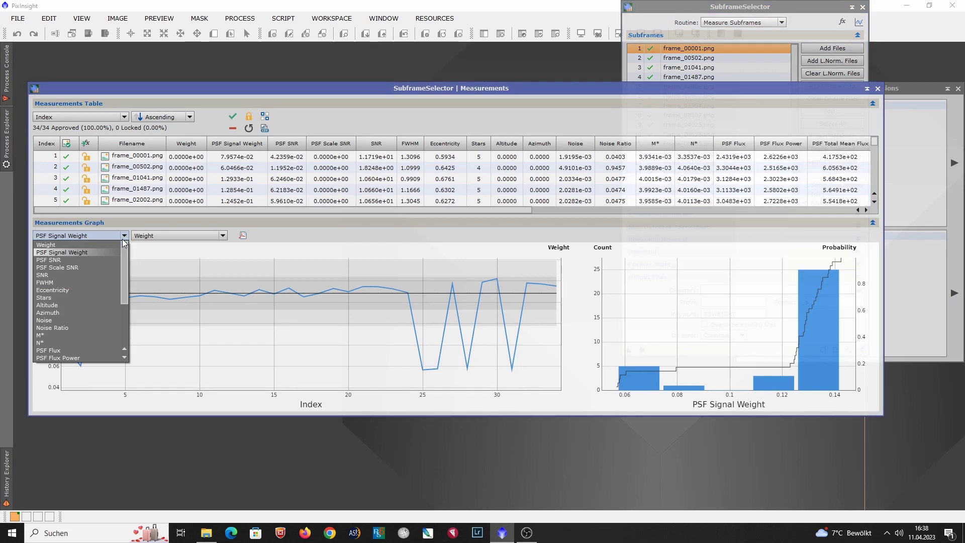
left_click(100, 297)
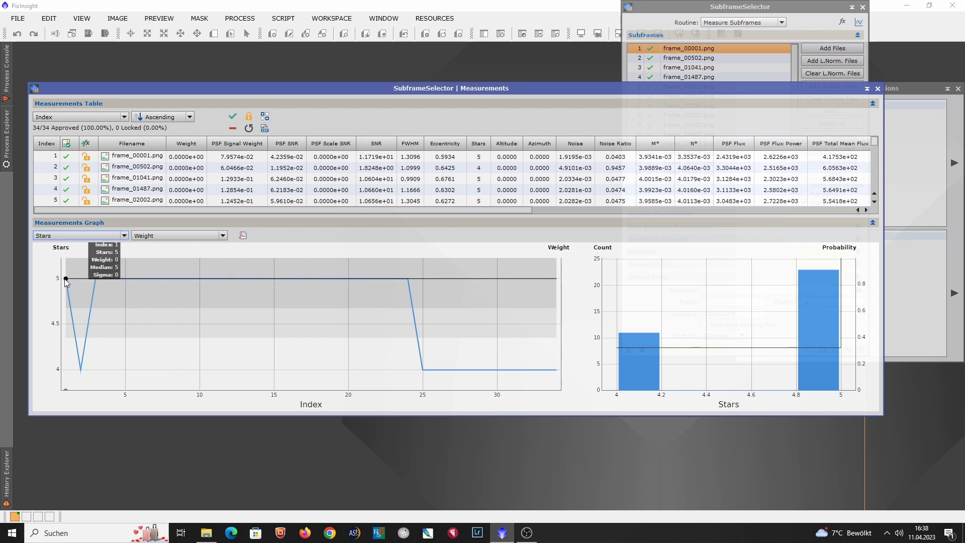
mouse_move(83, 280)
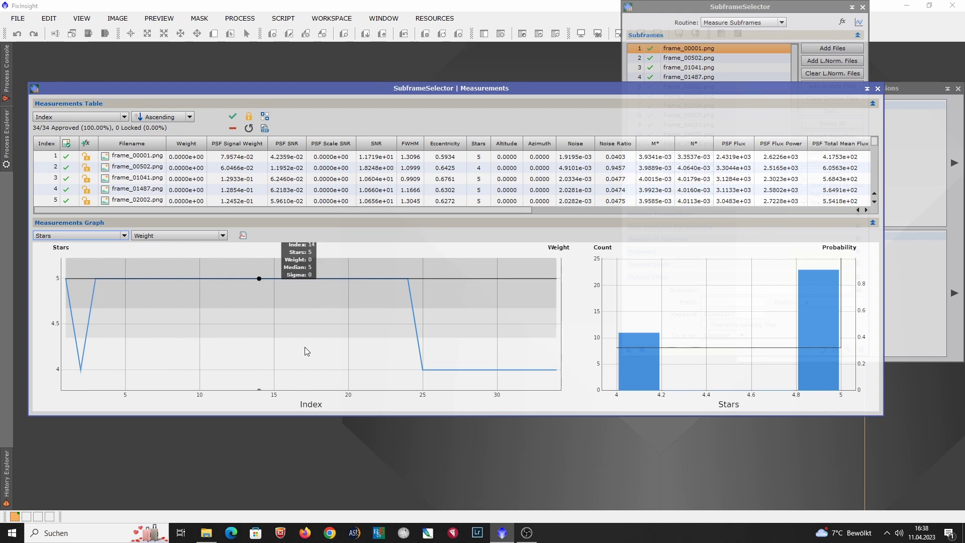
mouse_move(430, 365)
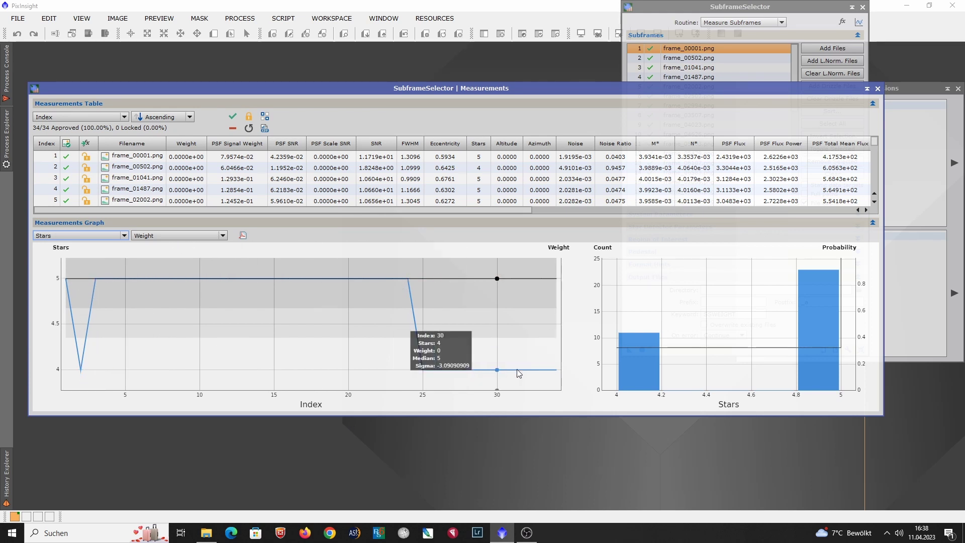
mouse_move(554, 370)
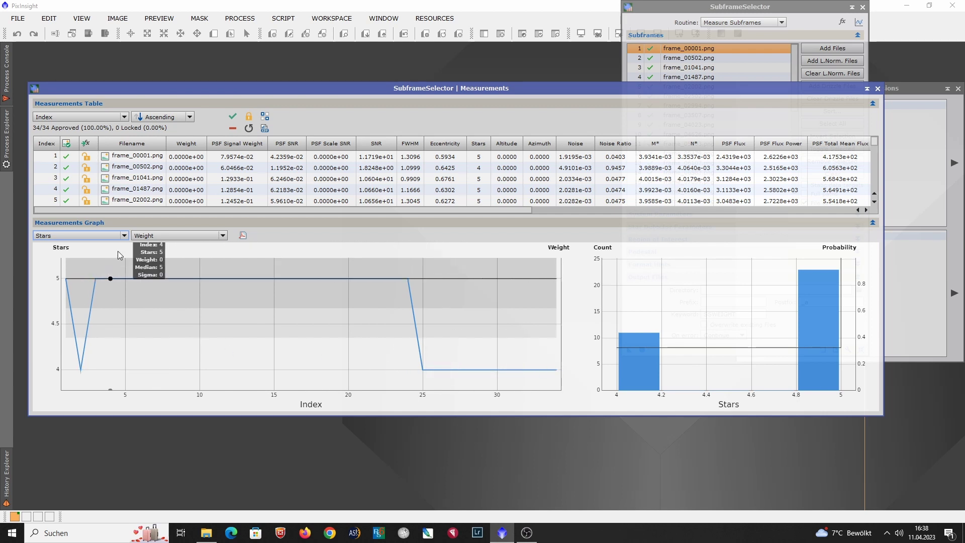
left_click(124, 236)
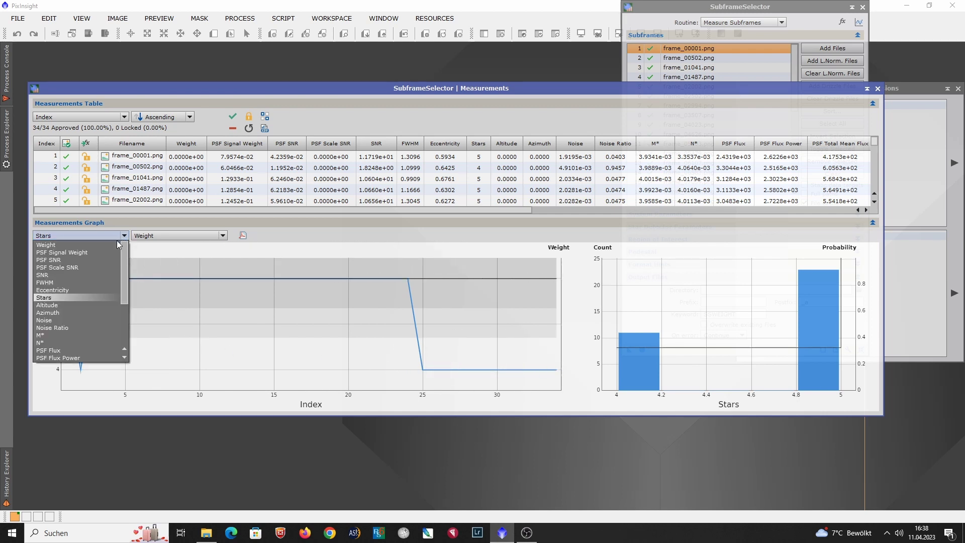
Plot per-frame FWHM on the graph and read values ranging about 0.93–1.46, median 1.238
left_click(106, 282)
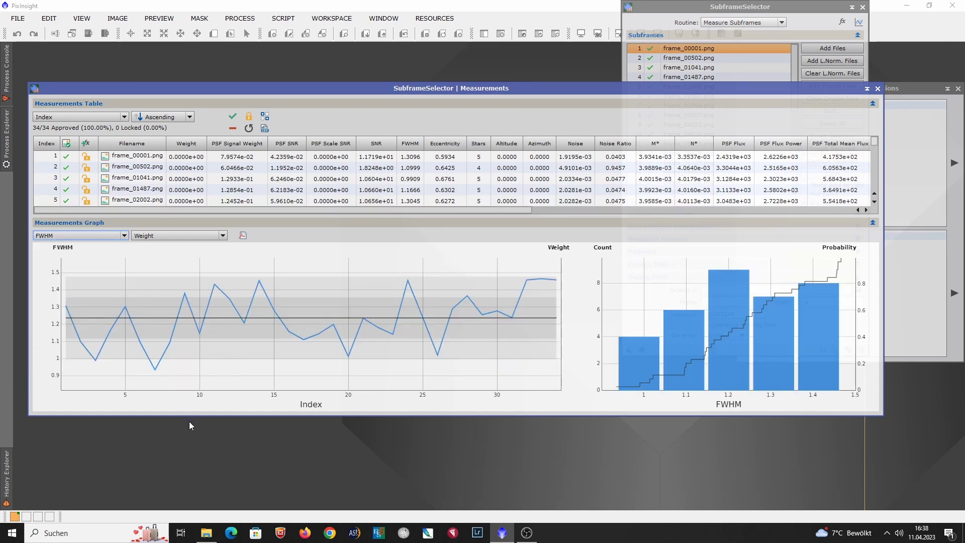
mouse_move(60, 277)
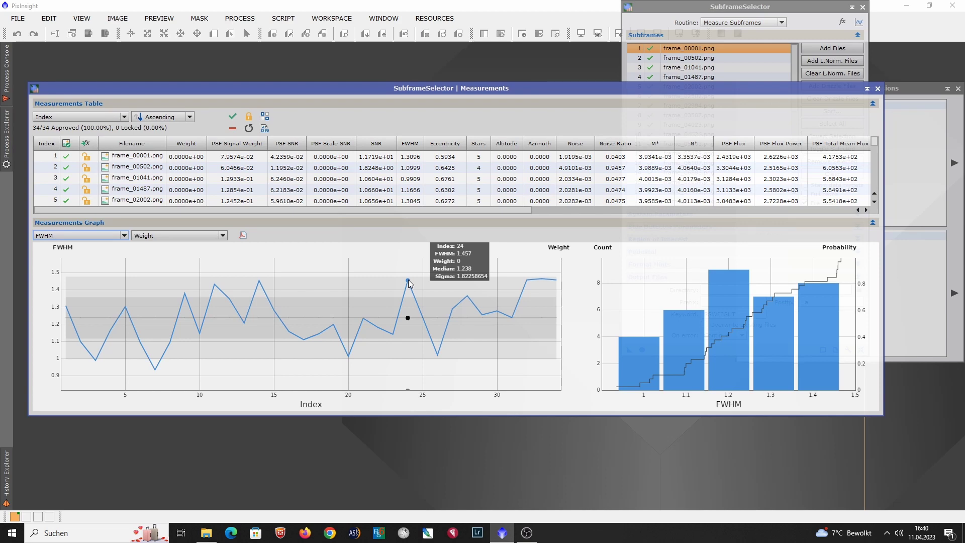
Reject frame 24, the highest-FWHM frame, and open frame_11447 as an enlarged image
left_click(408, 280)
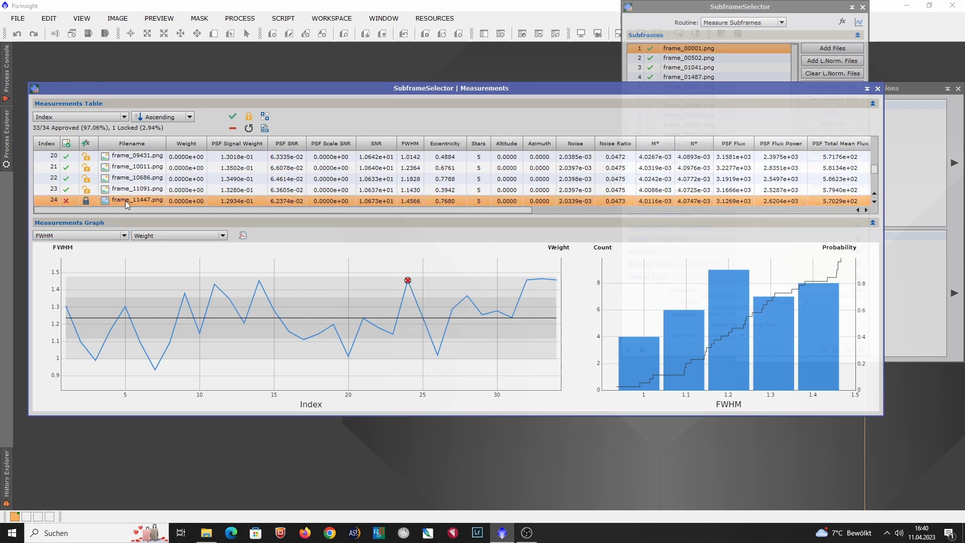
double_click(125, 200)
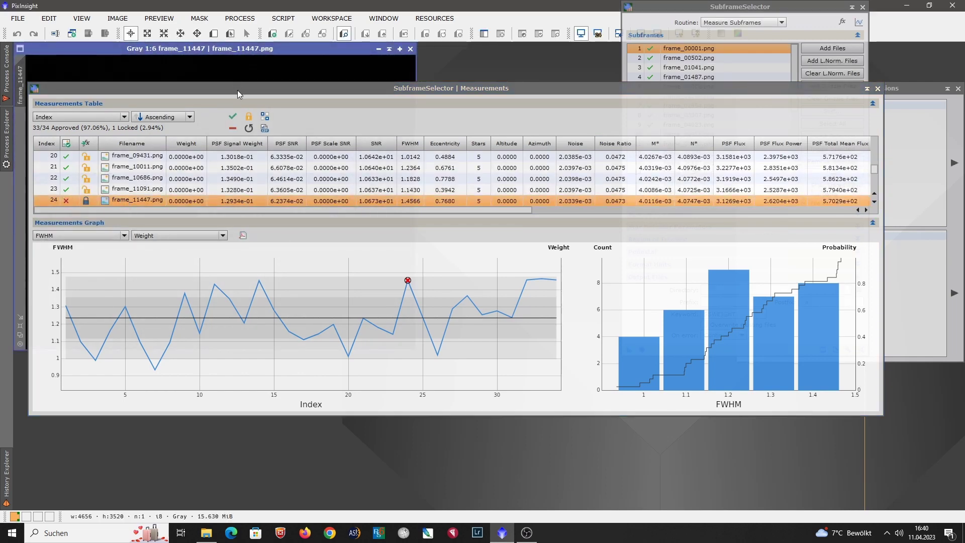
left_click_drag(238, 91, 454, 167)
left_click(21, 326)
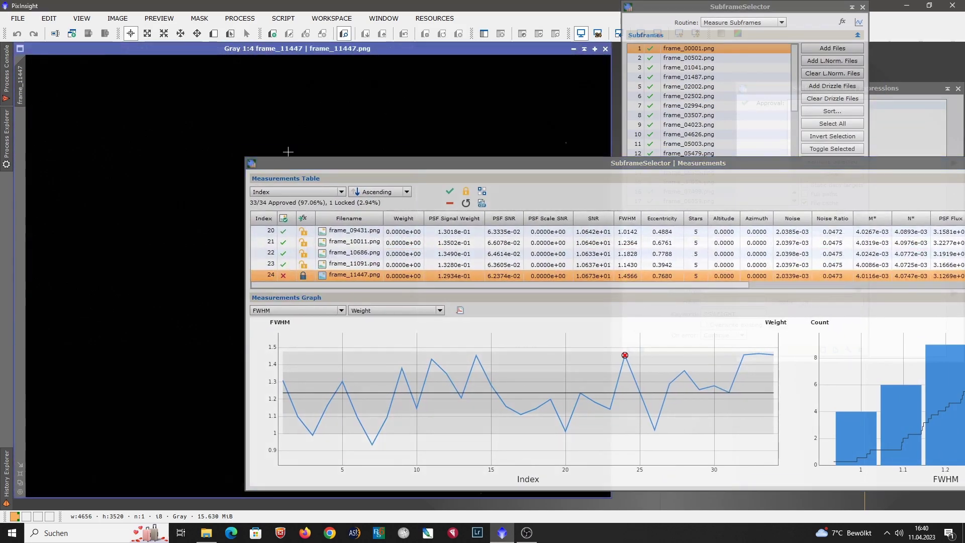
left_click_drag(315, 162, 716, 156)
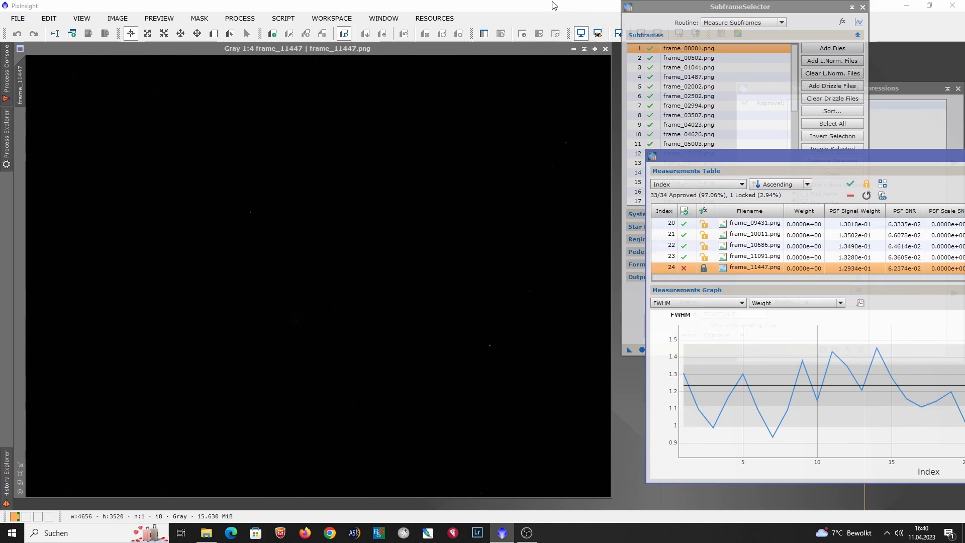
left_click_drag(660, 9, 680, 64)
Auto-stretch frame_11447 and zoom in to inspect its stars
left_click(678, 33)
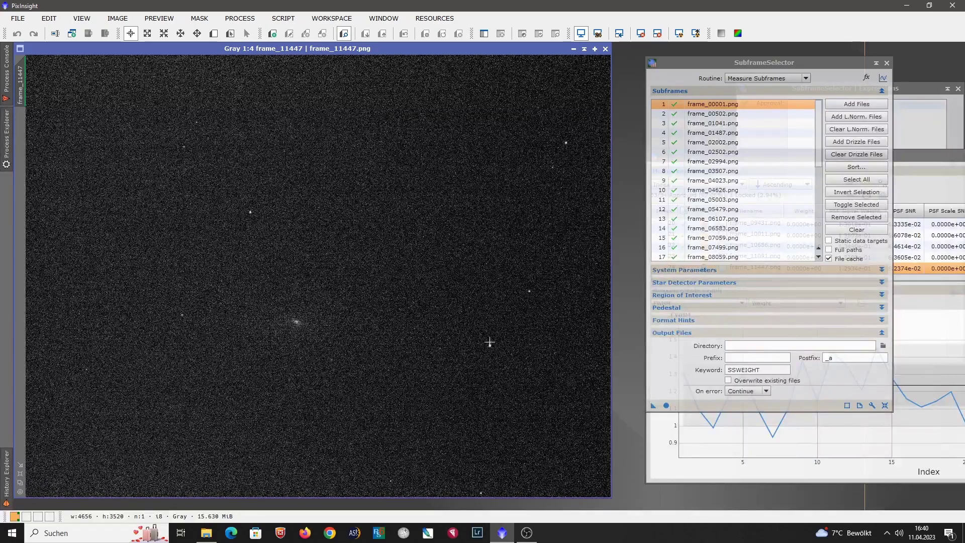
scroll(490, 342, "up", 2)
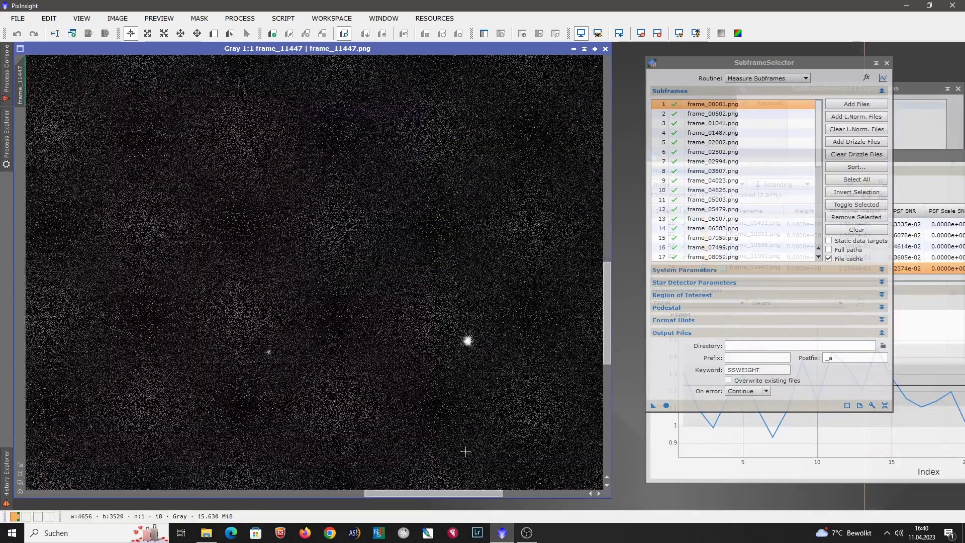
left_click_drag(460, 496, 516, 496)
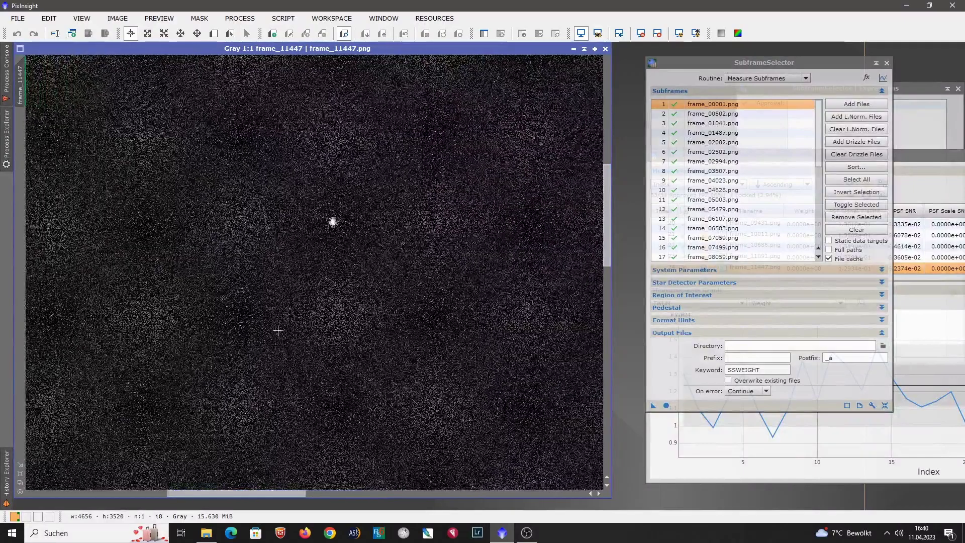
scroll(311, 323, "up", 1)
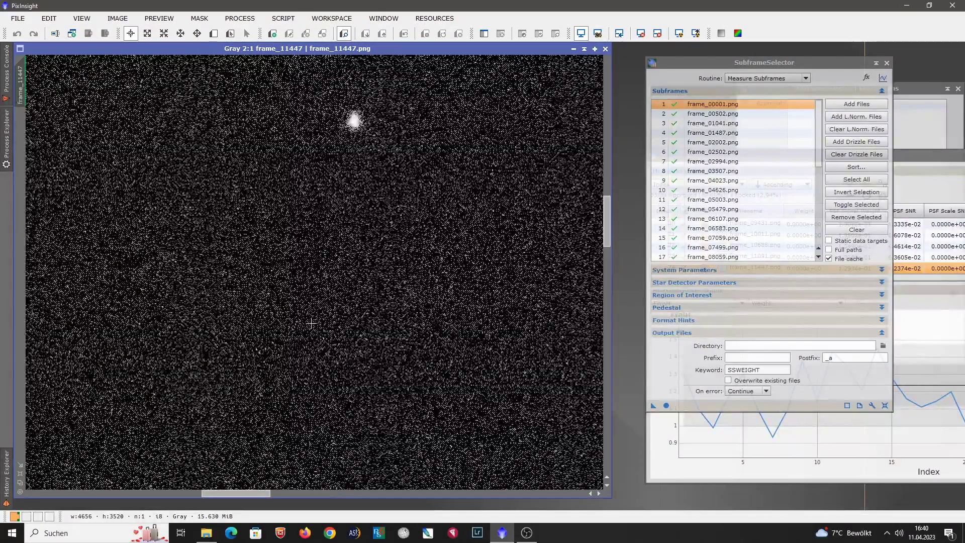
scroll(353, 159, "up", 1)
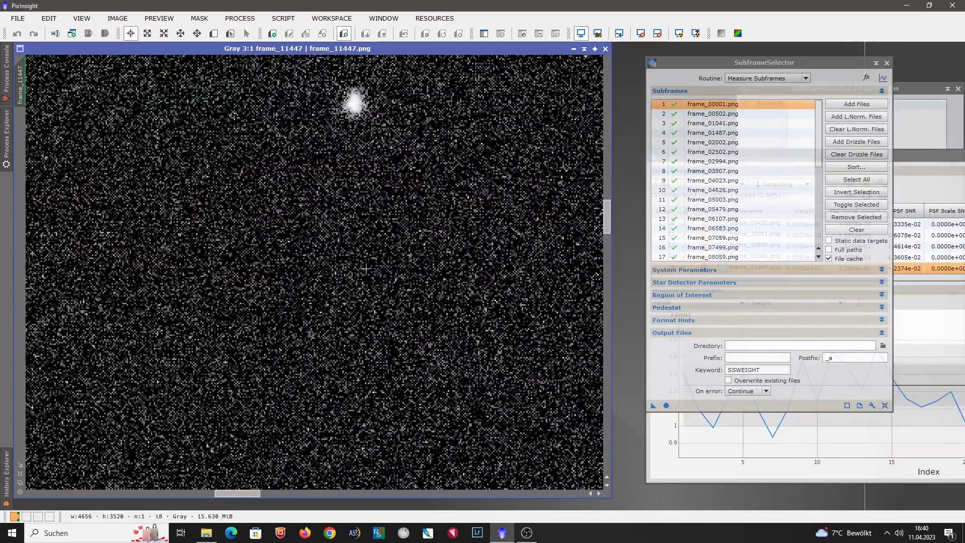
scroll(365, 280, "down", 2)
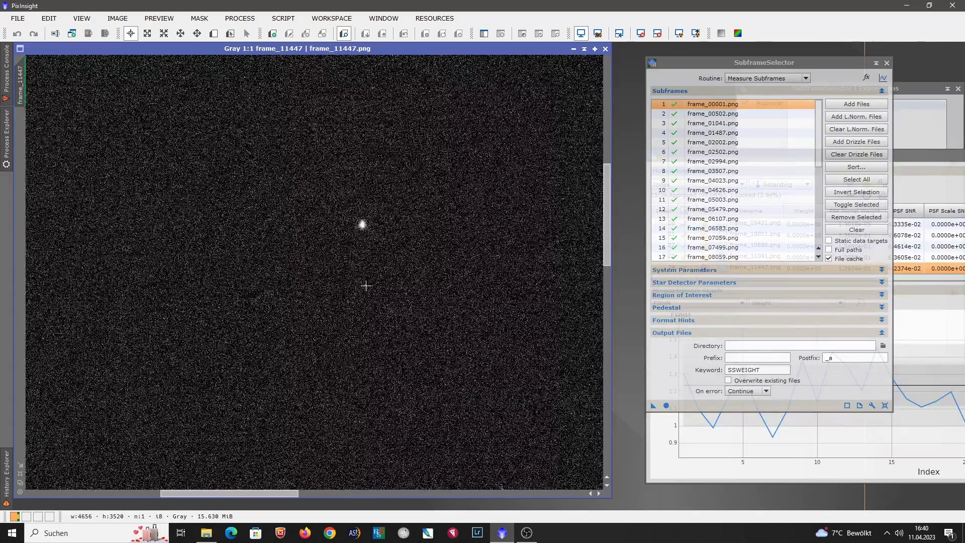
left_click_drag(610, 229, 608, 327)
left_click_drag(240, 497, 312, 496)
Zoom frame_11447 out from 2:1 to 1:4 to show the full star field
scroll(292, 351, "down", 2)
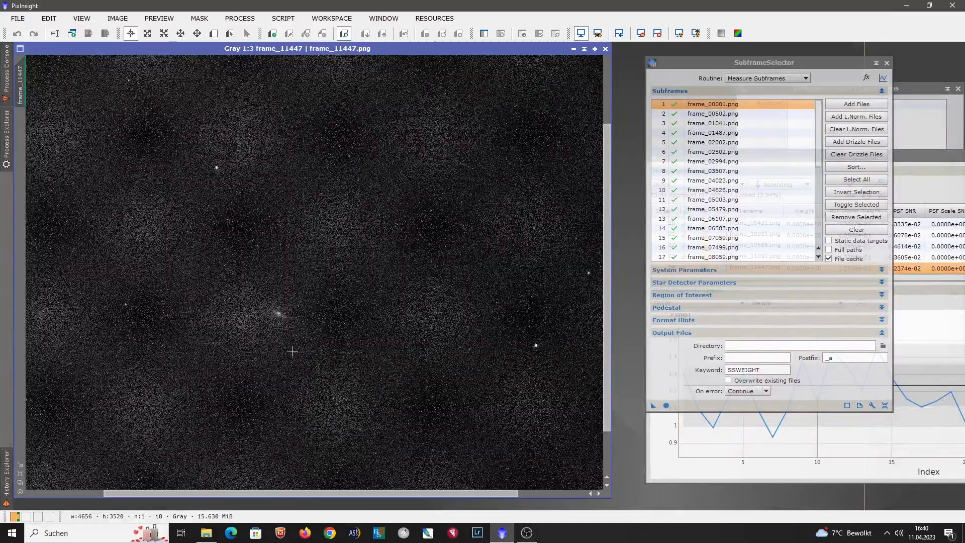
scroll(293, 351, "down", 1)
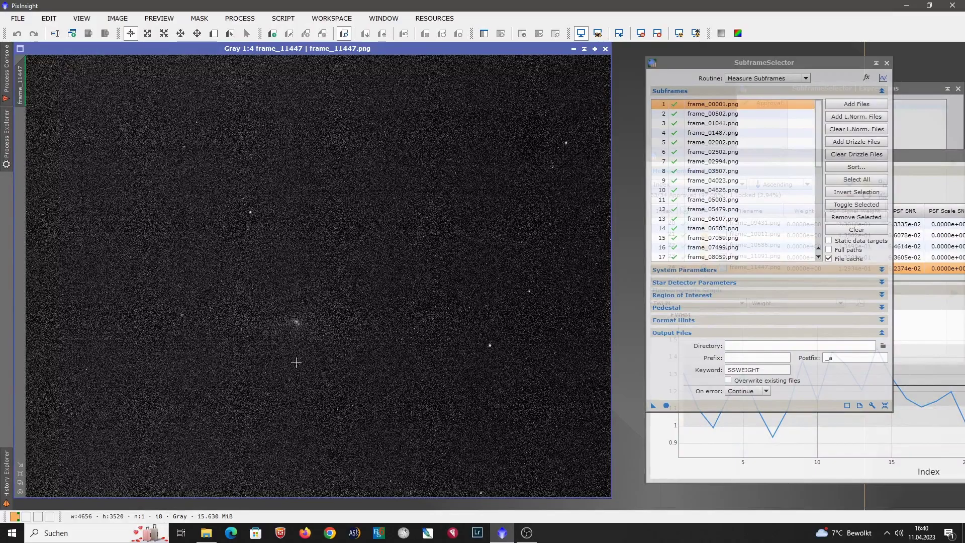
scroll(487, 482, "up", 2)
scroll(487, 481, "up", 2)
left_click_drag(606, 424, 611, 448)
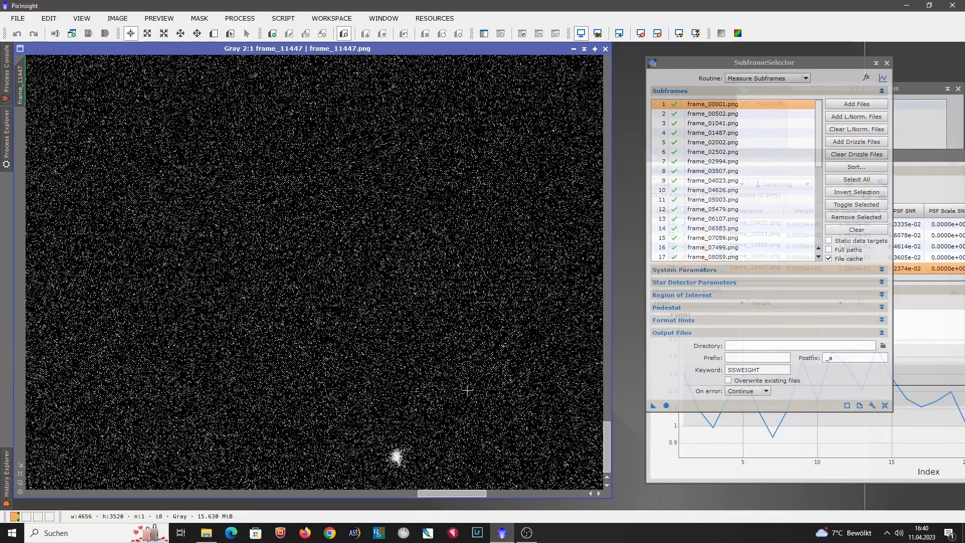
scroll(467, 390, "down", 2)
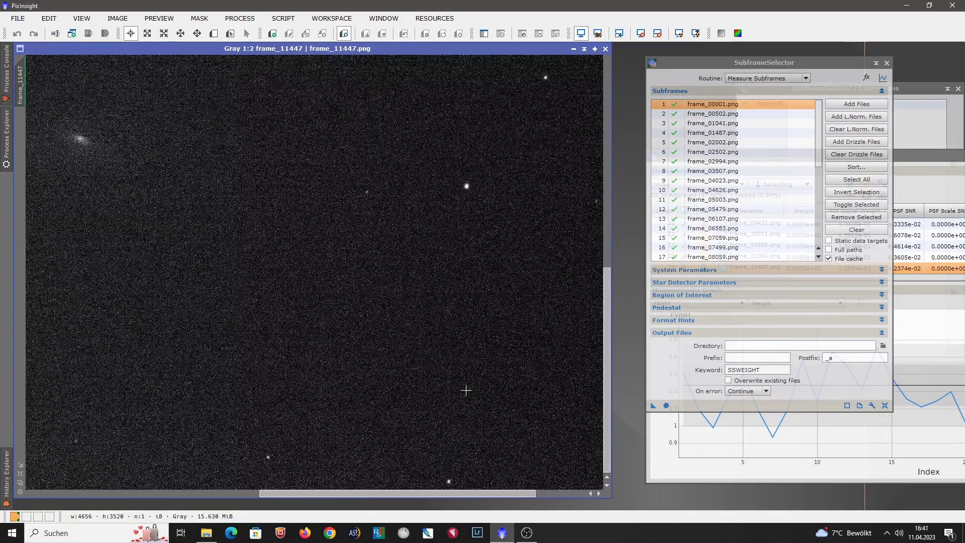
scroll(465, 390, "down", 2)
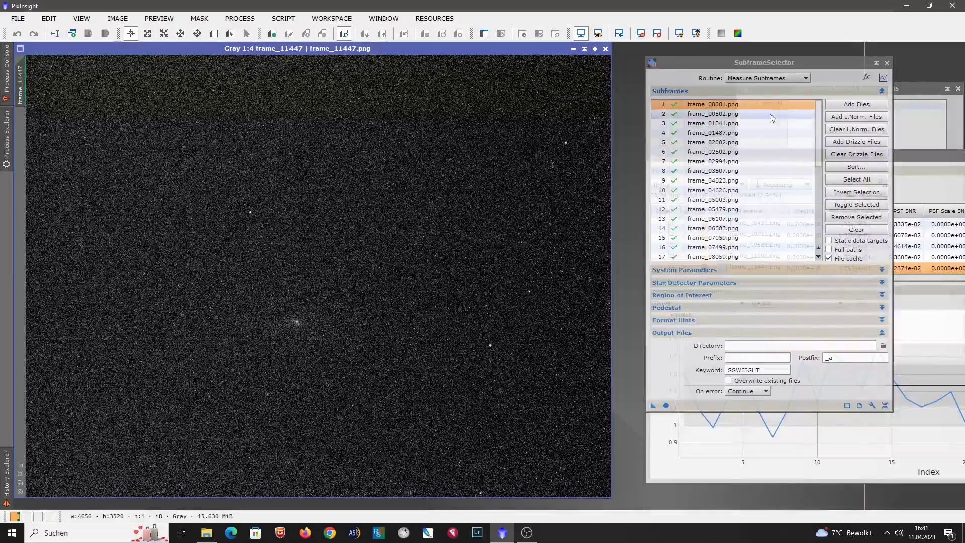
Lock the lowest-FWHM frame, index 7, on the graph and open frame_02994 as an image
left_click(866, 76)
left_click_drag(832, 84, 813, 74)
left_click_drag(915, 157, 755, 117)
mouse_move(611, 394)
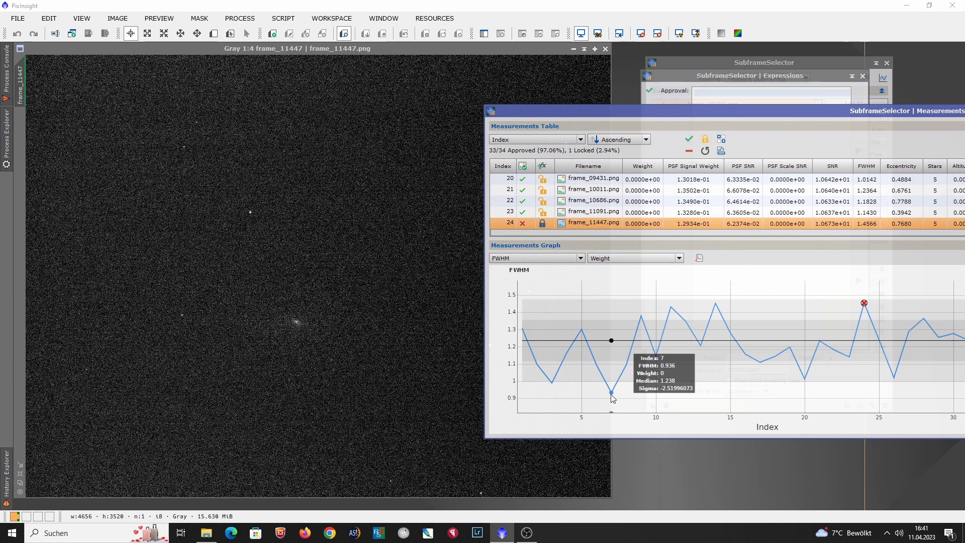
left_click(612, 392)
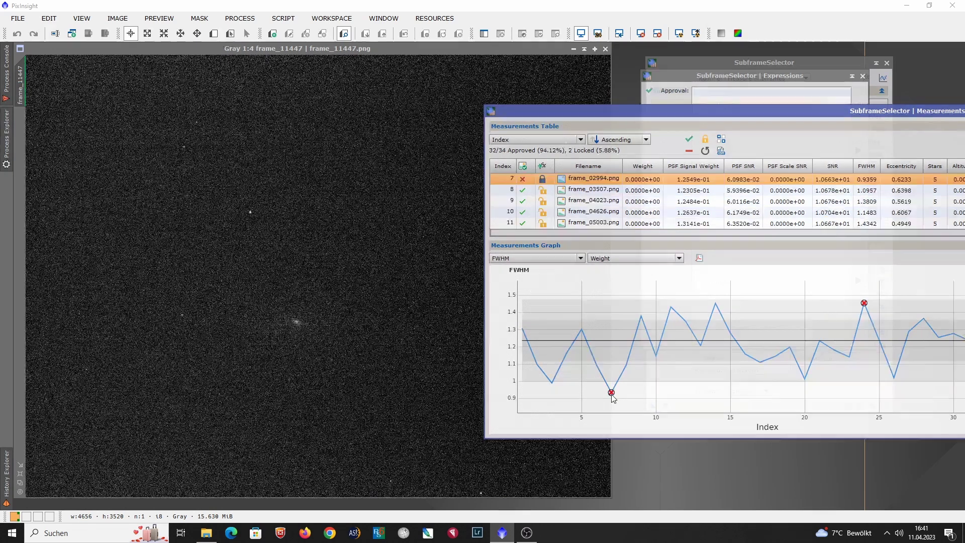
double_click(618, 182)
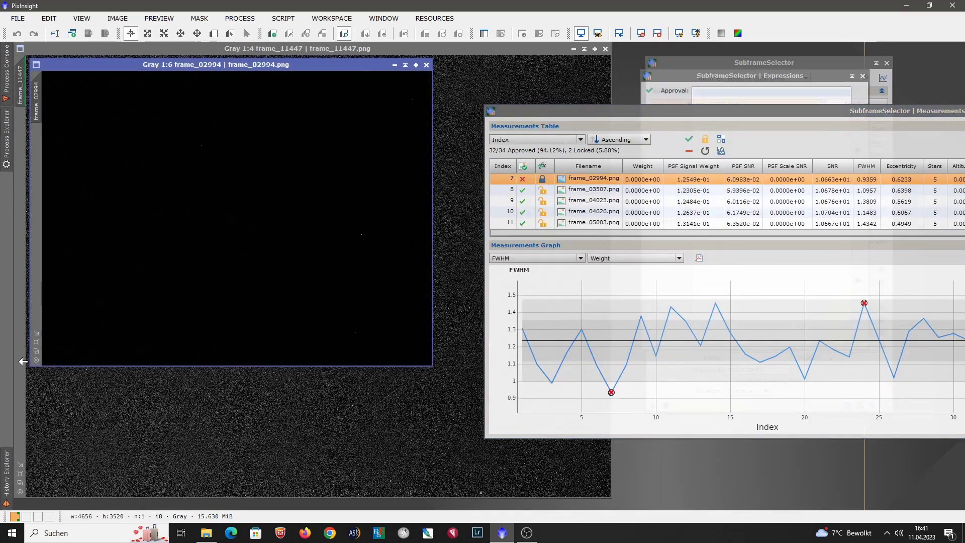
Enlarge frame_02994, apply the STF auto-stretch, and zoom in on it
left_click(36, 345)
left_click_drag(613, 112, 785, 118)
left_click(679, 33)
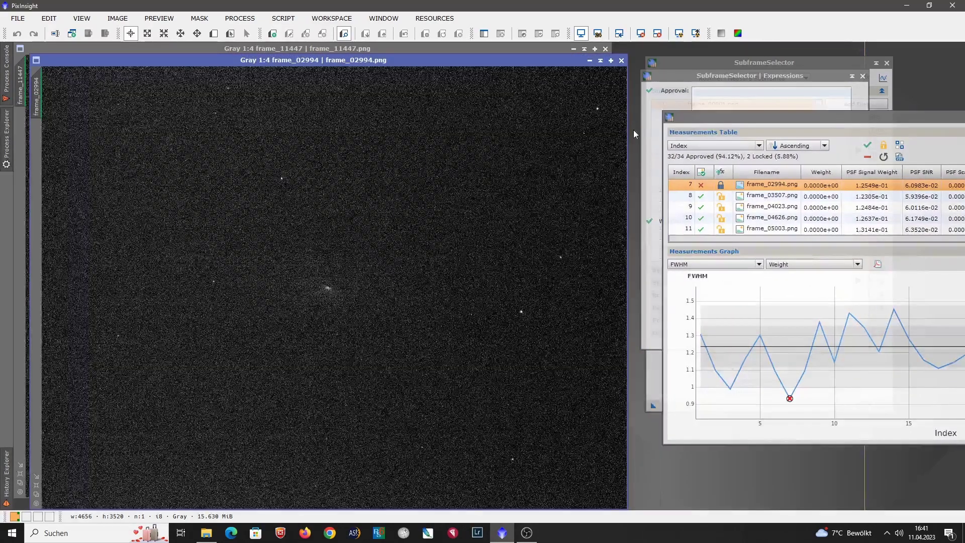
left_click_drag(379, 63, 347, 91)
scroll(254, 211, "up", 4)
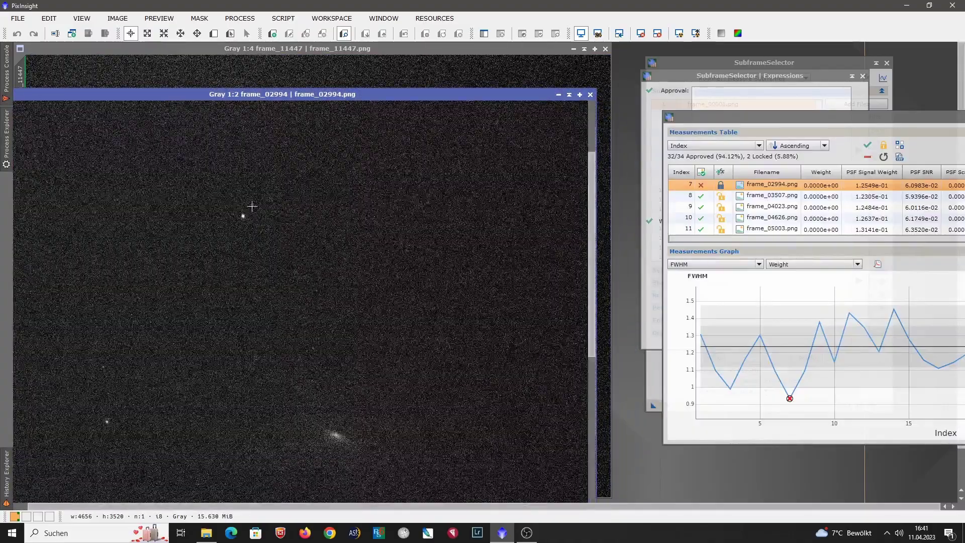
scroll(267, 206, "up", 1)
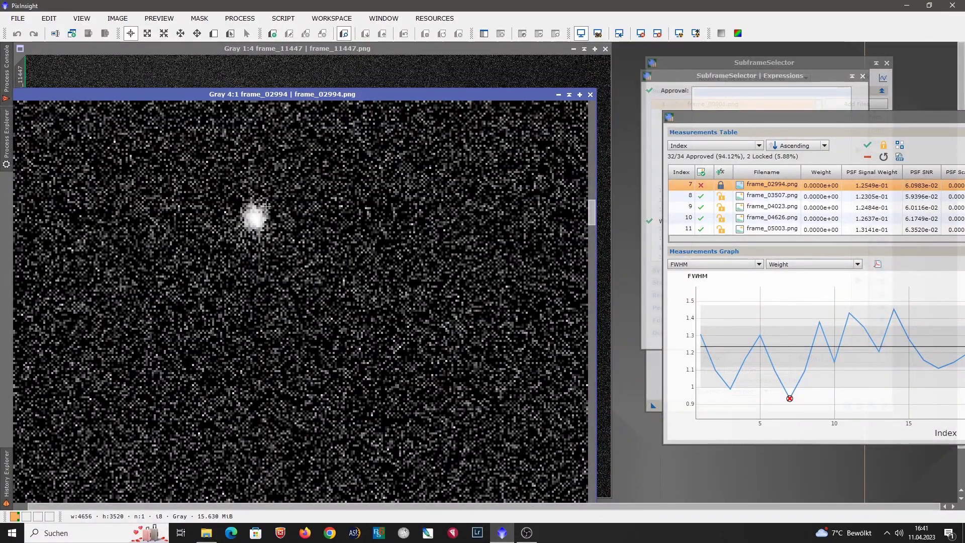
Zoom frame_11447 to 4:1 on the star and move its window right
left_click(274, 46)
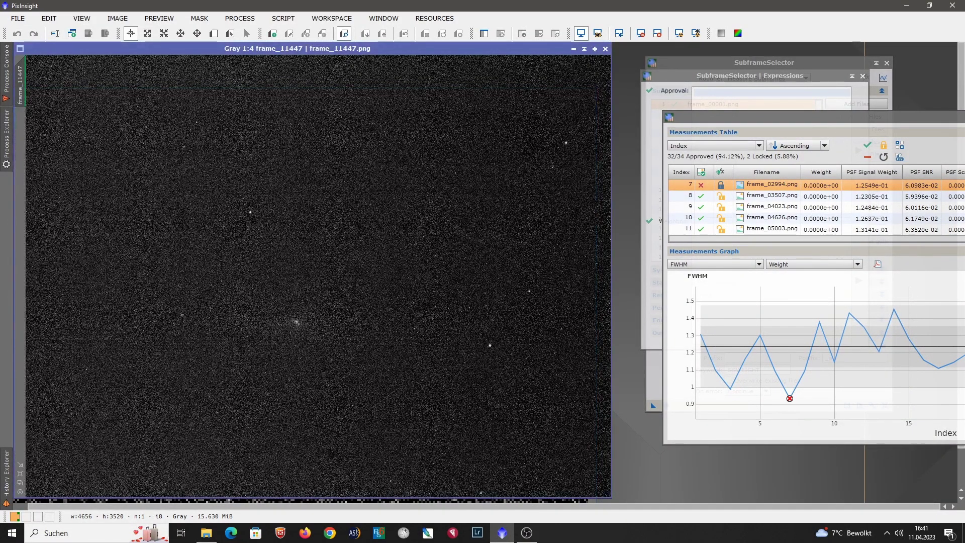
scroll(242, 214, "up", 5)
scroll(257, 223, "up", 1)
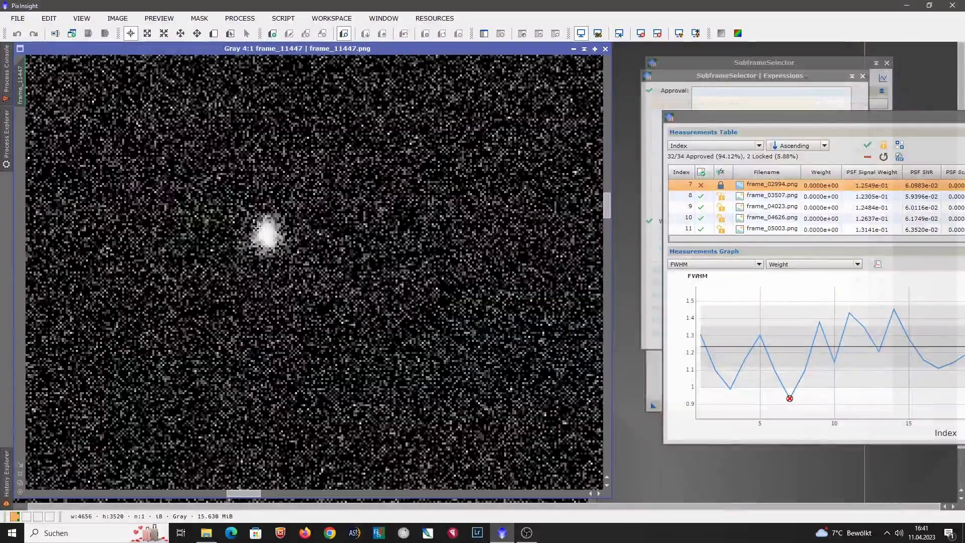
left_click_drag(311, 52, 538, 49)
Shrink the frame_02994 window and place it beside the frame_11447 star view
left_click_drag(165, 92, 288, 113)
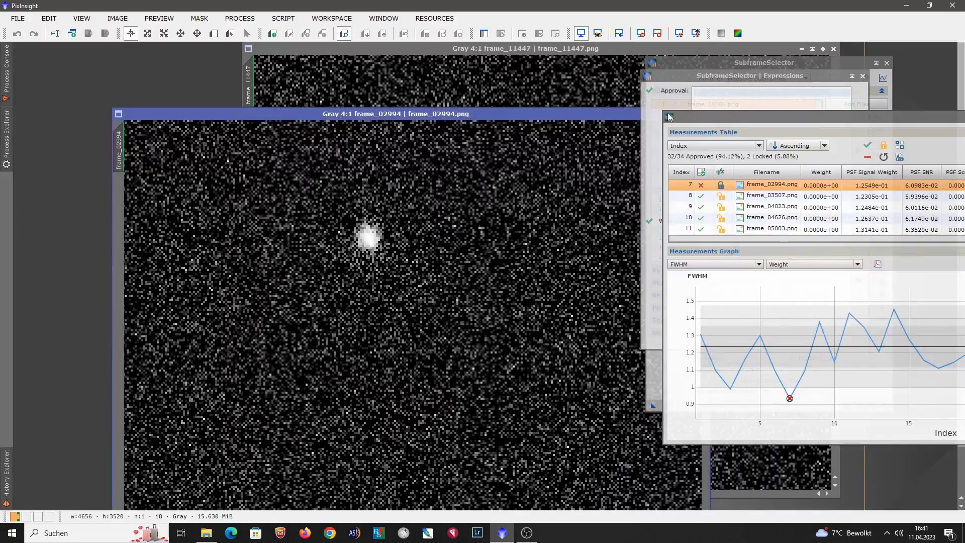
left_click_drag(739, 75, 883, 75)
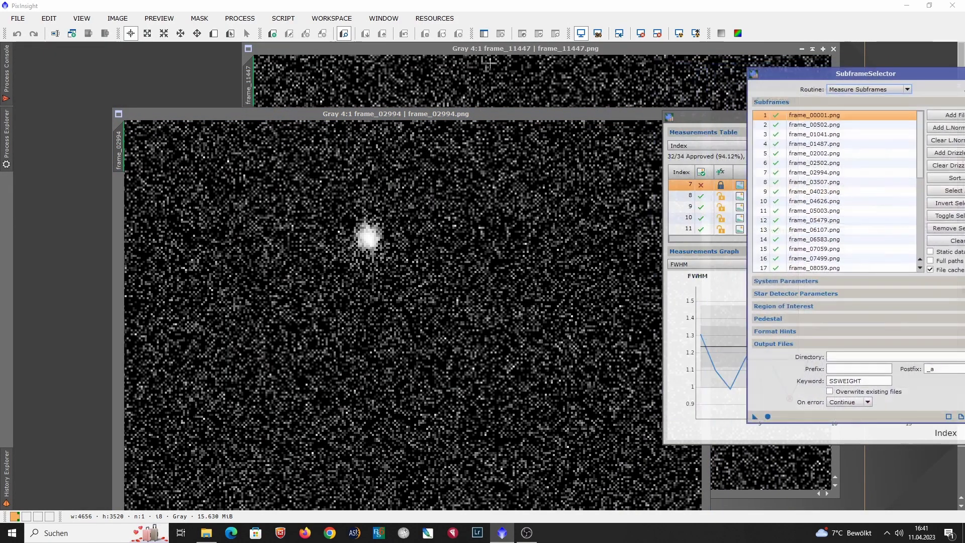
left_click_drag(512, 114, 413, 59)
left_click_drag(611, 509, 403, 304)
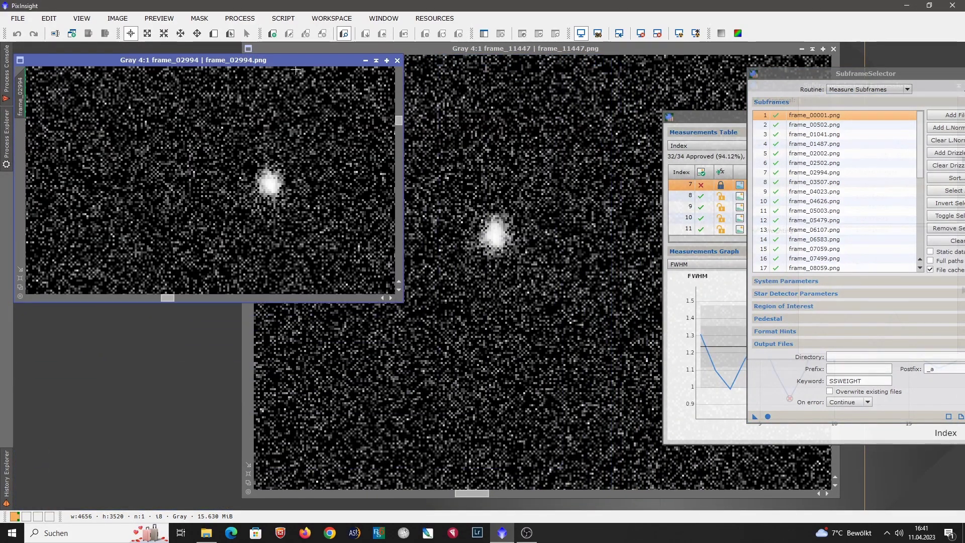
left_click_drag(295, 62, 366, 115)
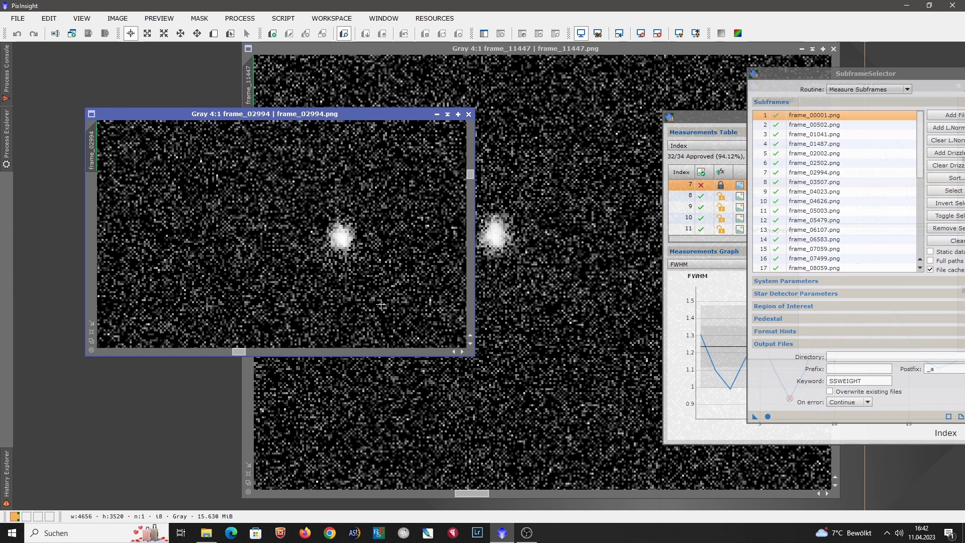
Bring the measurements window forward, shift frame_02994 left, and zoom it out to 1:6
left_click_drag(737, 116, 490, 105)
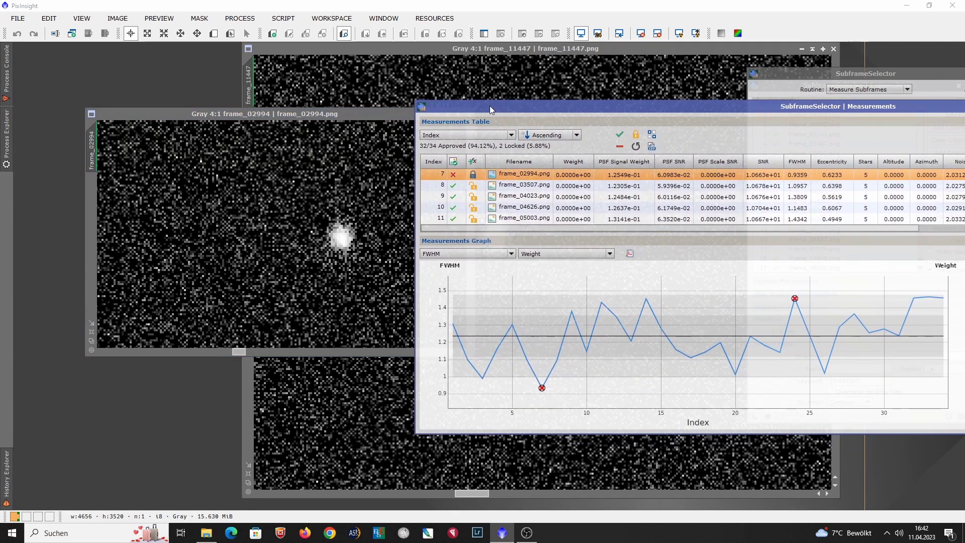
left_click_drag(489, 106, 705, 126)
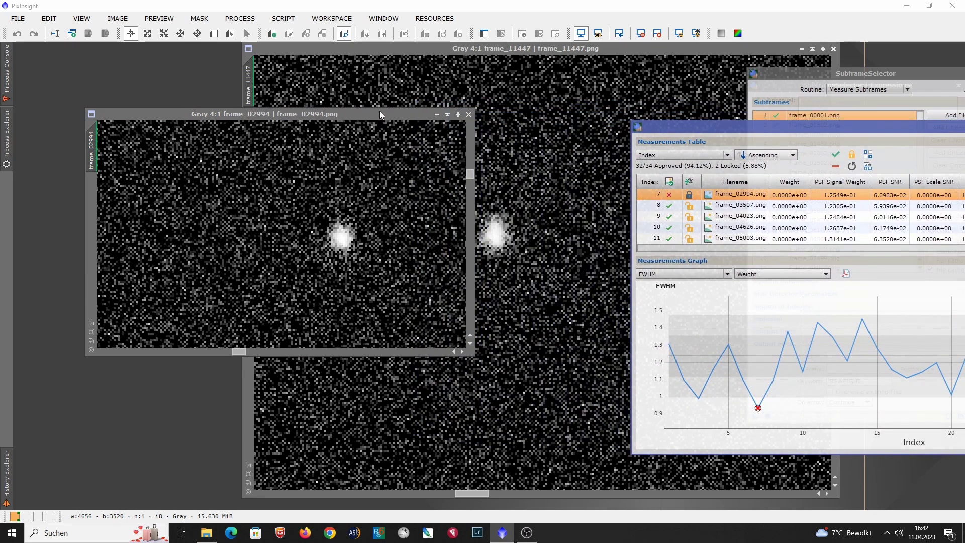
left_click_drag(380, 111, 356, 106)
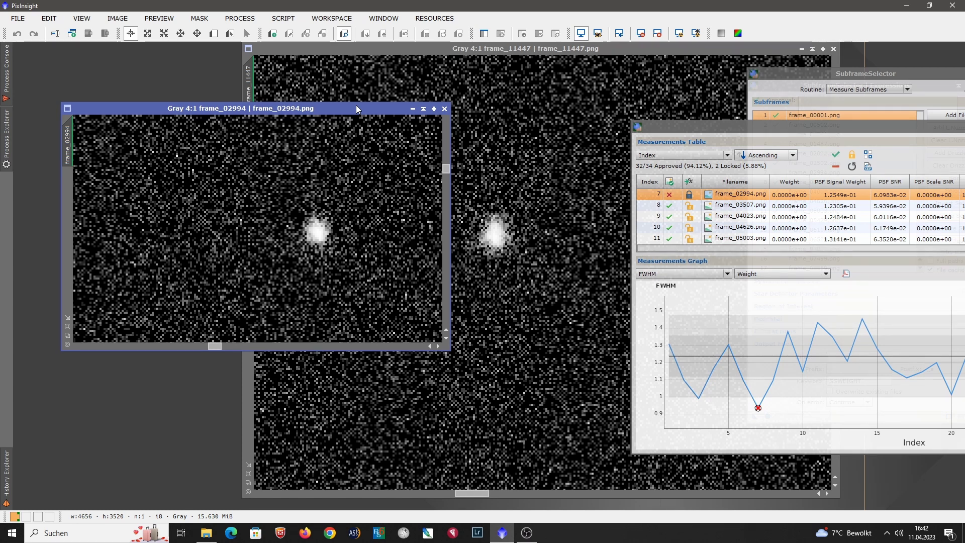
scroll(298, 258, "down", 6)
scroll(303, 234, "down", 2)
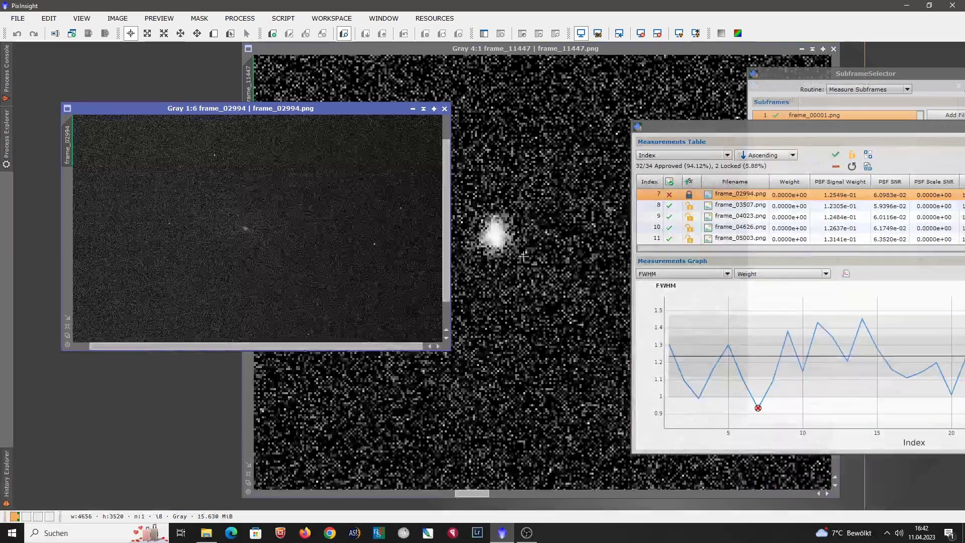
Set frame_11447 to a full-field 1:6 view and move it left
left_click(521, 256)
scroll(522, 256, "down", 7)
scroll(521, 256, "up", 1)
left_click_drag(480, 52, 335, 52)
left_click(104, 482)
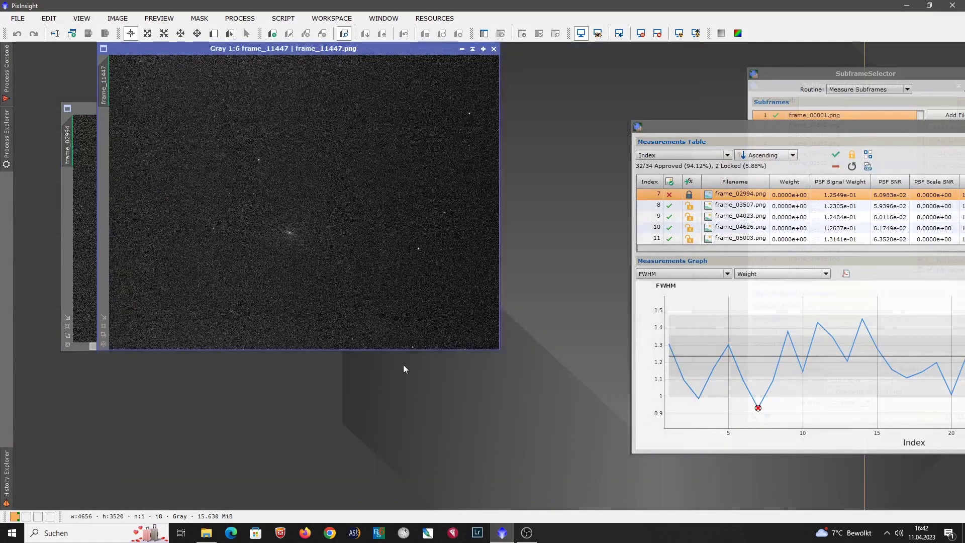
Set frame_02994 to 1:6 and place it beside frame_11447
left_click_drag(86, 111, 94, 122)
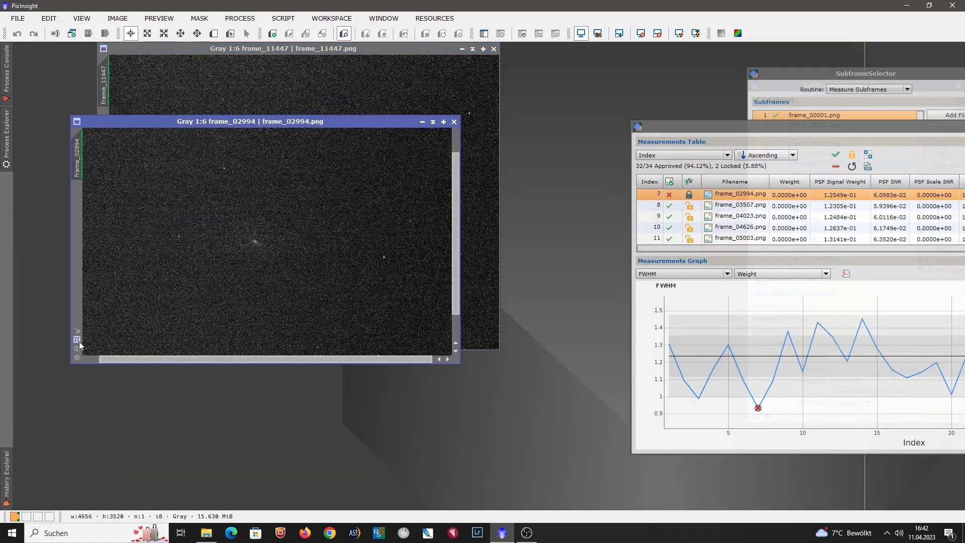
left_click(79, 342)
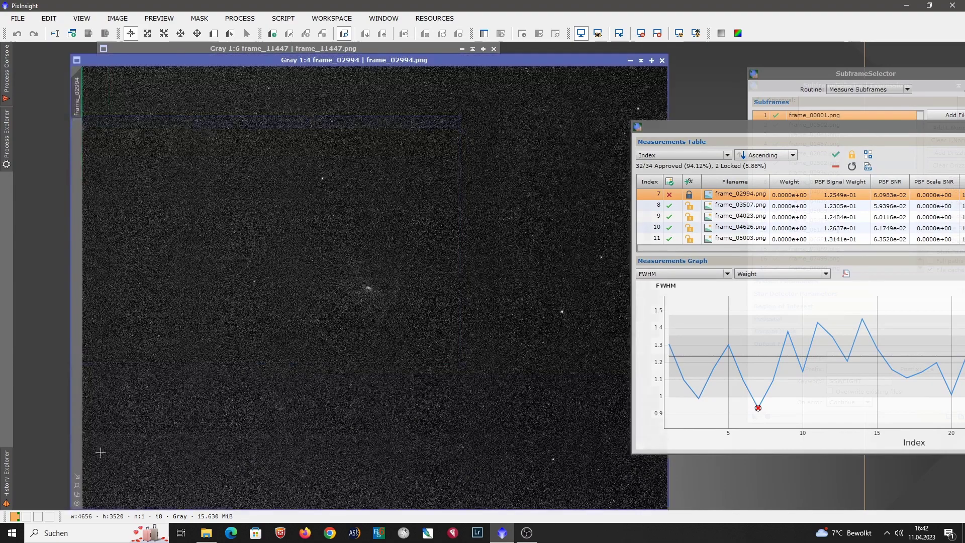
left_click(76, 494)
left_click_drag(272, 61, 509, 55)
left_click_drag(251, 50, 168, 50)
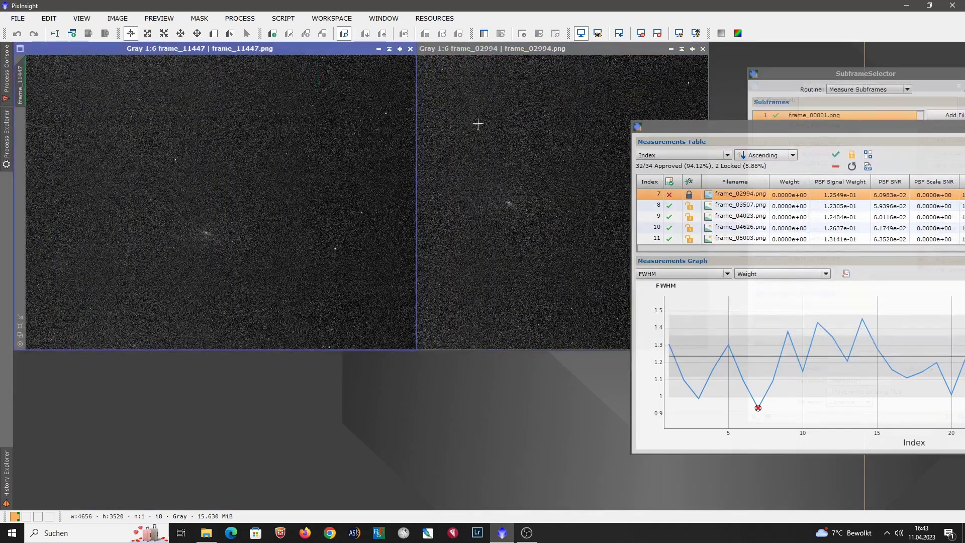
Push the measurements and SubframeSelector windows toward the right edge
left_click_drag(680, 126, 772, 169)
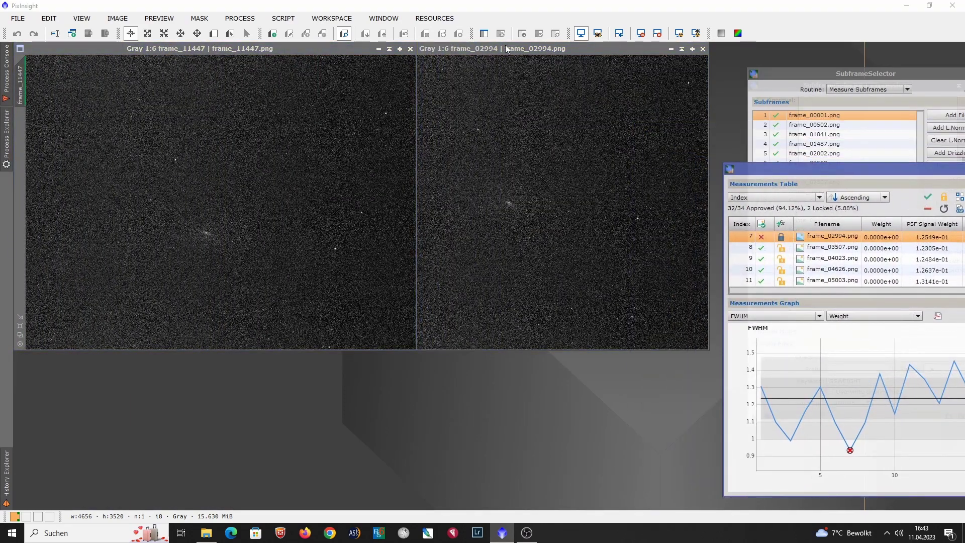
left_click_drag(531, 48, 643, 48)
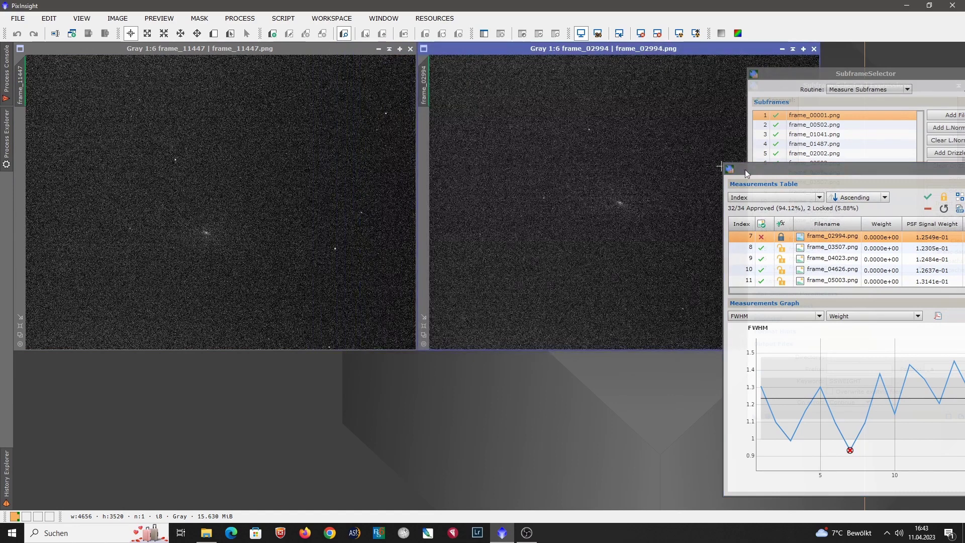
left_click_drag(751, 169, 837, 170)
left_click_drag(807, 74, 879, 77)
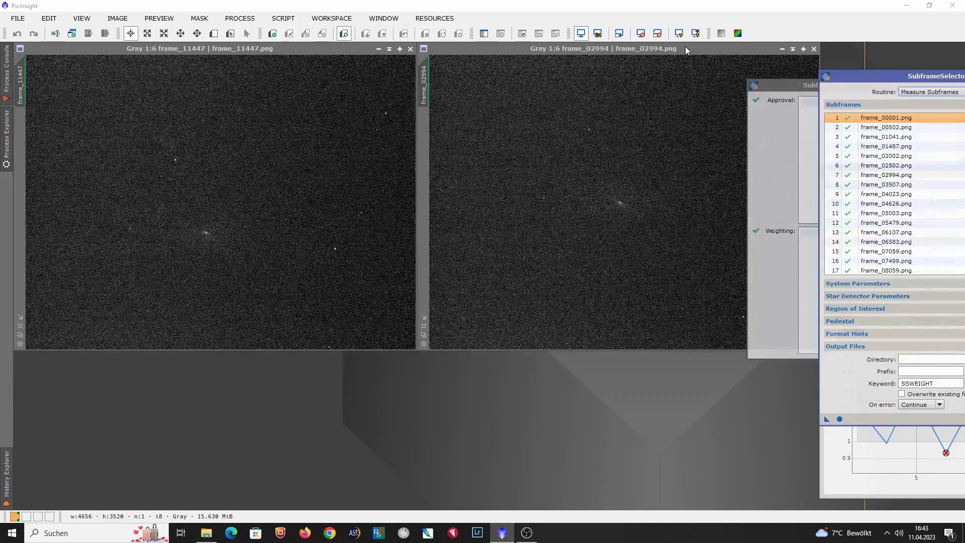
Slide frame_02994 left to close the gap with frame_11447
left_click_drag(685, 46, 626, 45)
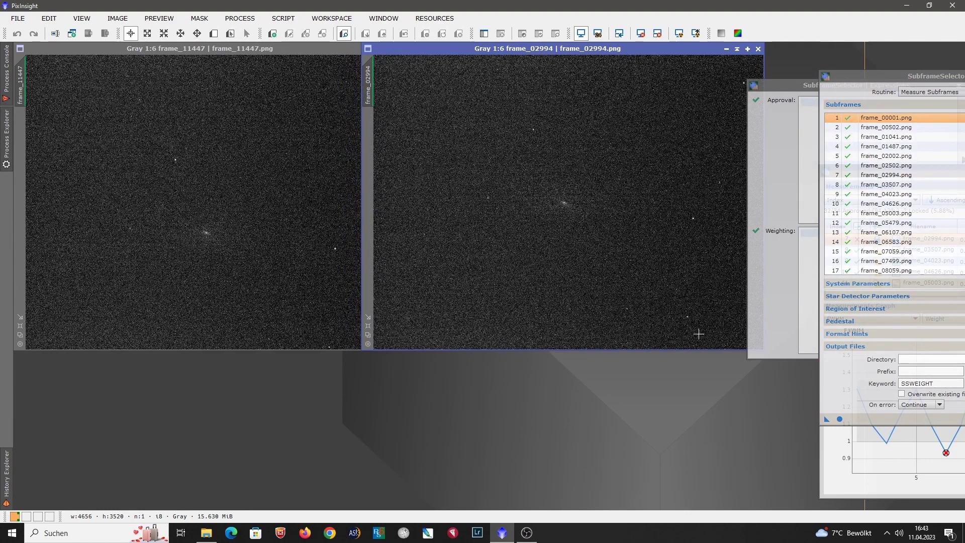